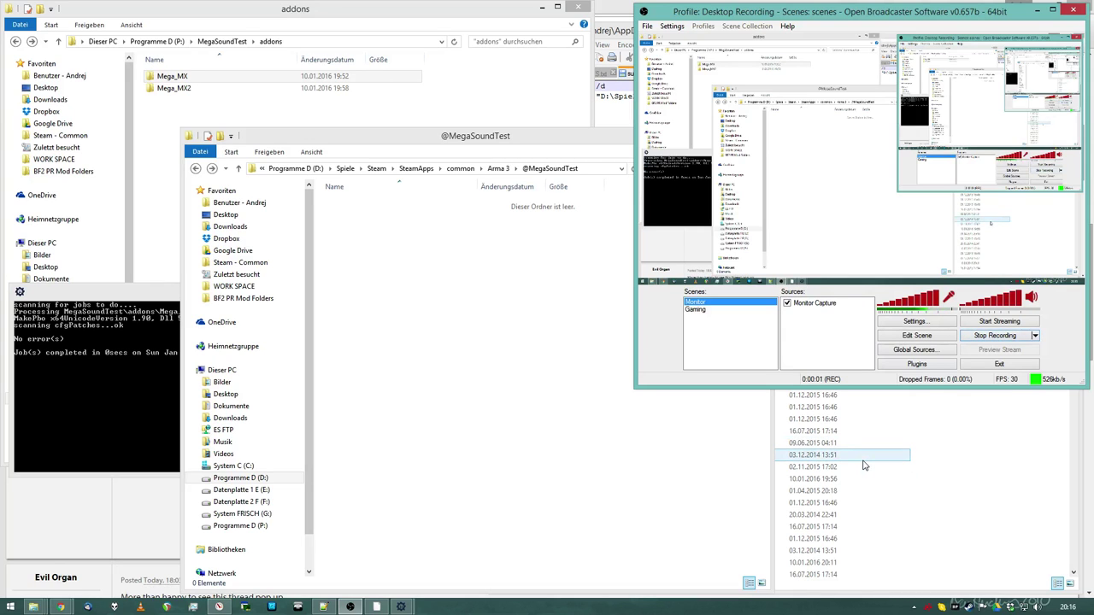
# Step: Close all pboProject windows and highlight the Arma 3 Tools path inside subst P drive.bat in Notepad++
pyautogui.rightClick(402, 607)
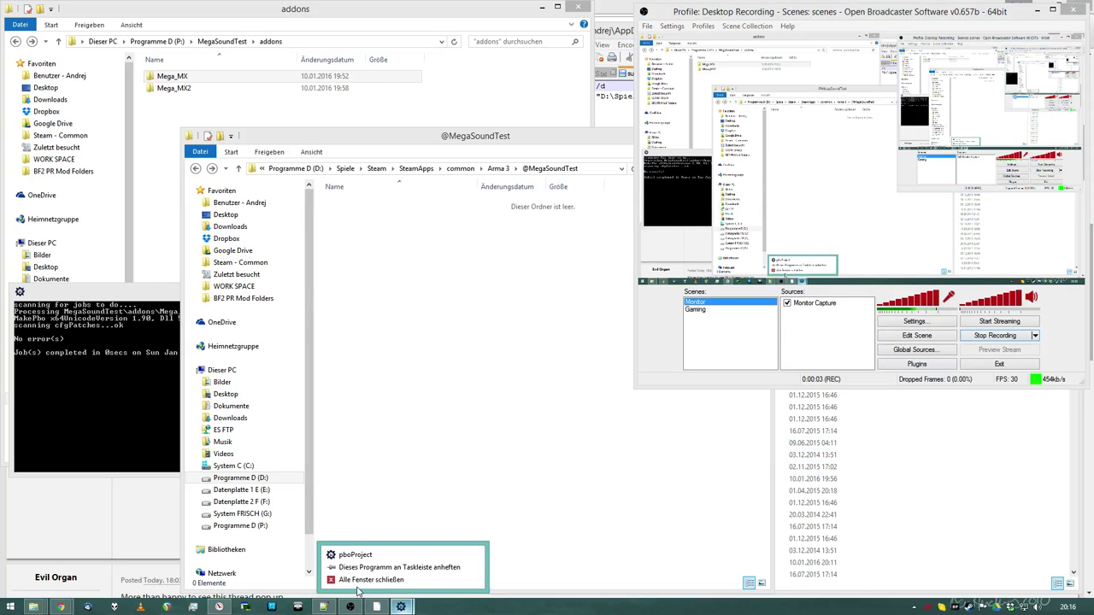
pyautogui.click(359, 580)
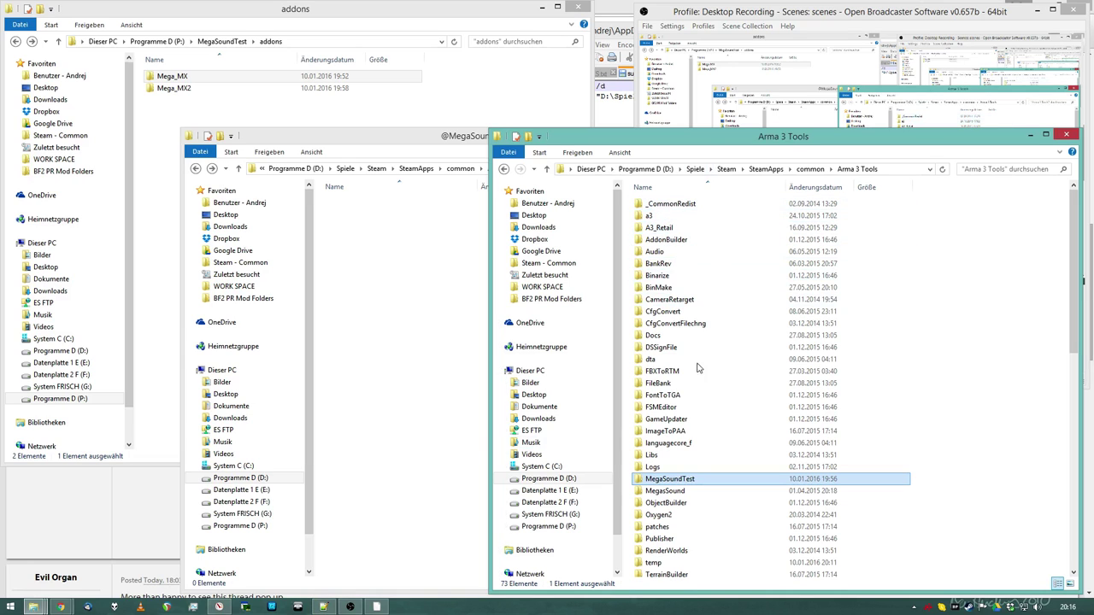
pyautogui.click(323, 607)
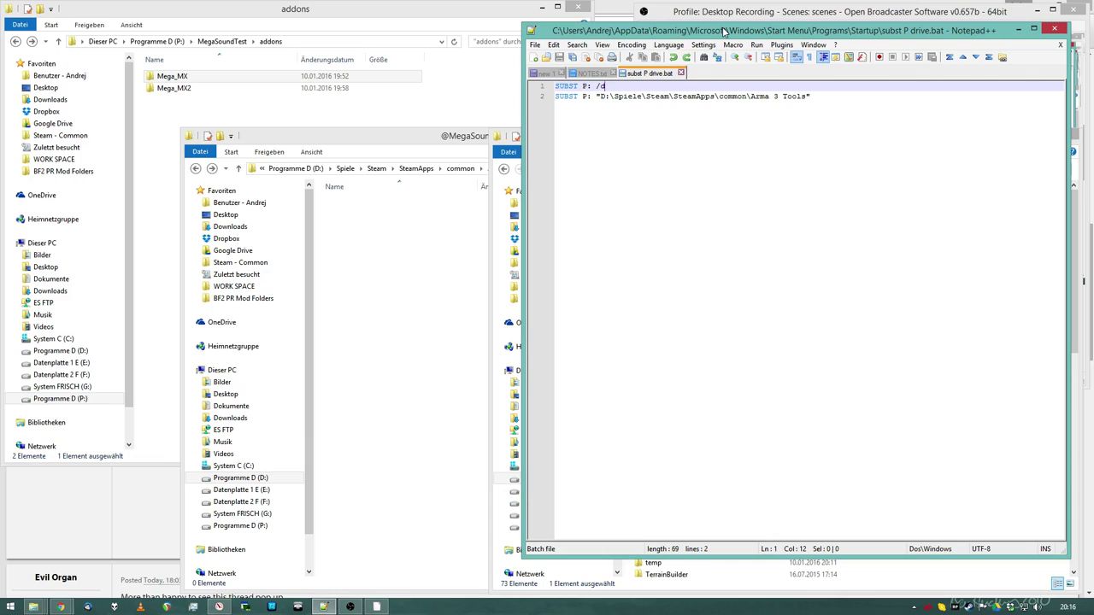
pyautogui.moveTo(600, 97); pyautogui.dragTo(810, 97)
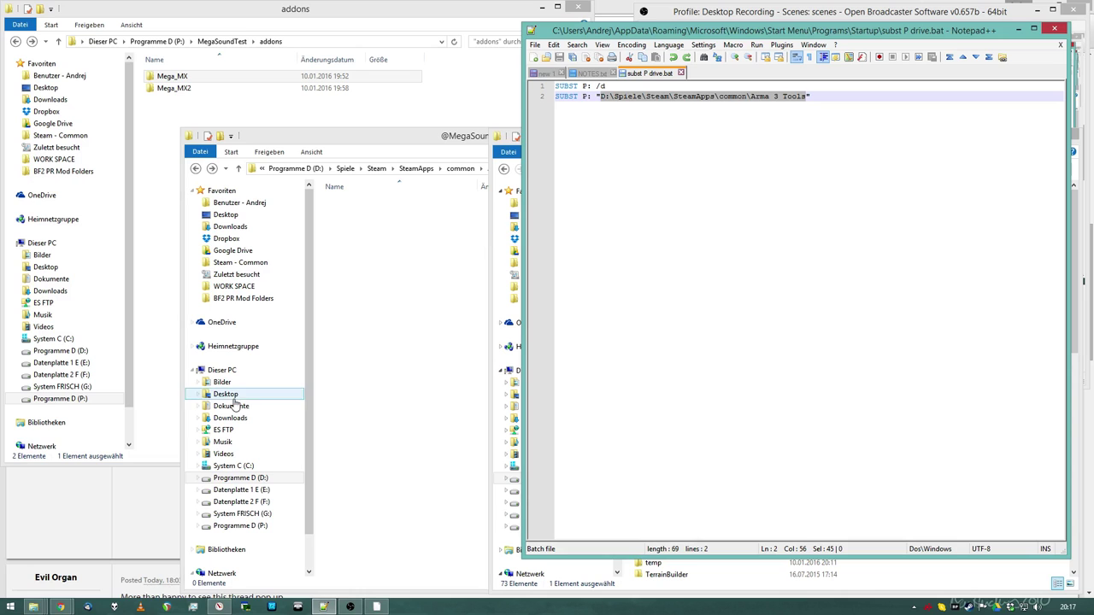
# Step: Switch to the Autostart folder window in File Explorer and go to the address shell:startup
pyautogui.click(33, 606)
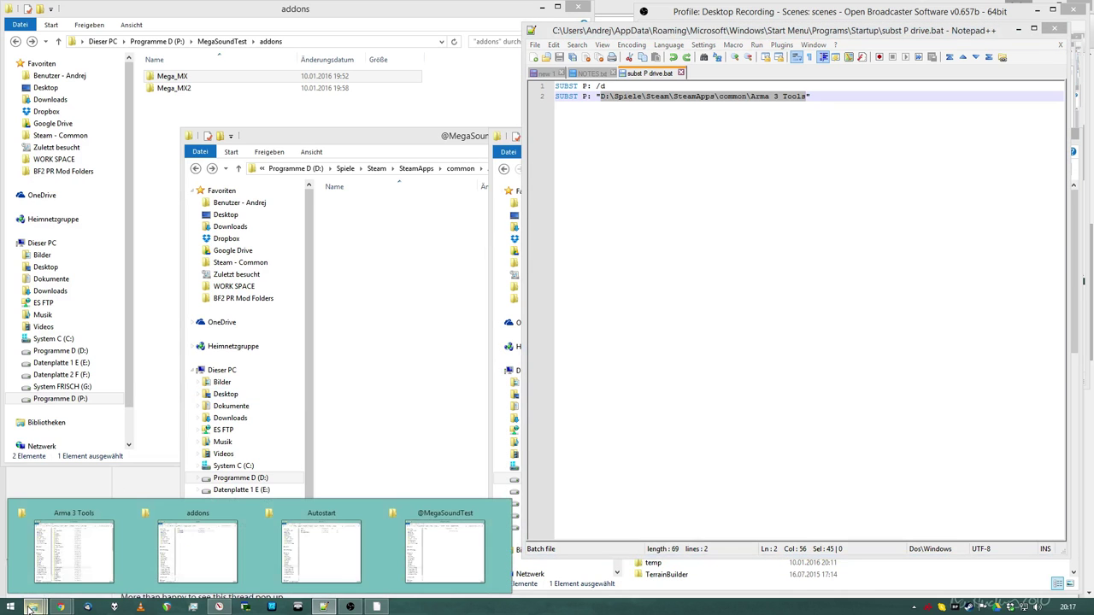
pyautogui.click(328, 558)
pyautogui.moveTo(730, 122); pyautogui.dragTo(553, 118)
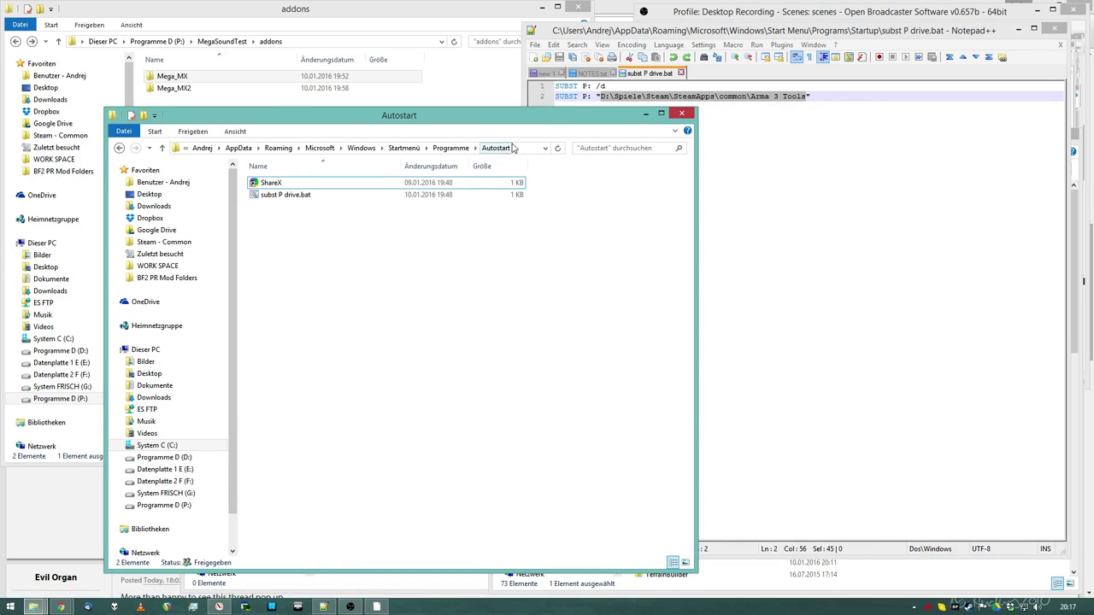
pyautogui.click(528, 145)
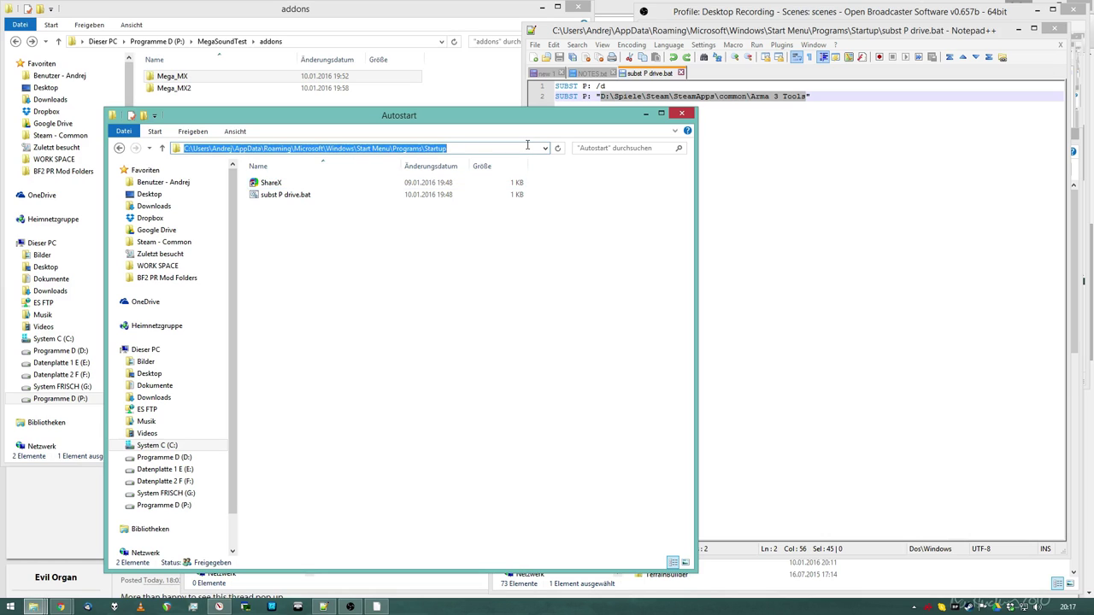
pyautogui.click(523, 147)
pyautogui.write('shell:')
pyautogui.press('Down')
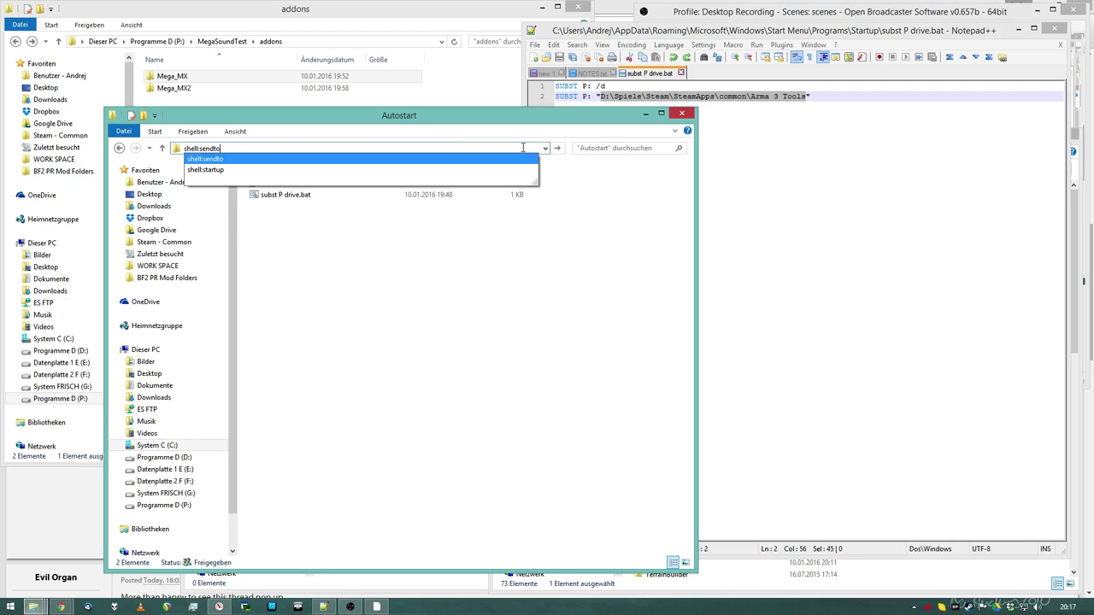
pyautogui.press('Down')
pyautogui.press('Return')
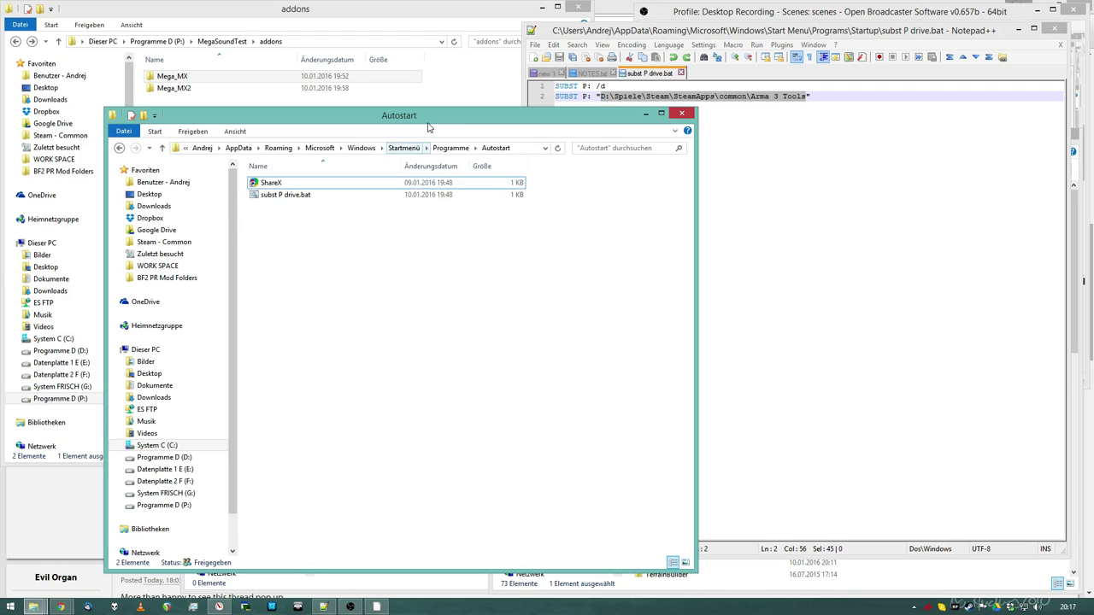
# Step: Select subst P drive.bat in the Autostart folder and close that folder window
pyautogui.moveTo(425, 115)
pyautogui.mouseDown()
pyautogui.moveTo(471, 111)
pyautogui.moveTo(419, 111)
pyautogui.mouseUp()
pyautogui.click(381, 180)
pyautogui.click(335, 189)
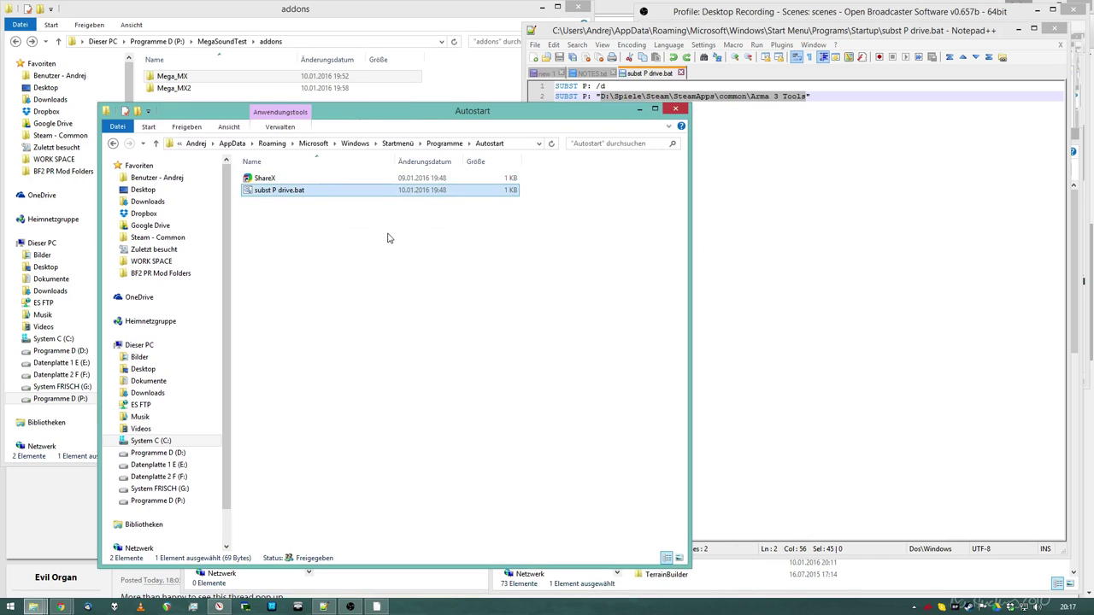
pyautogui.click(674, 112)
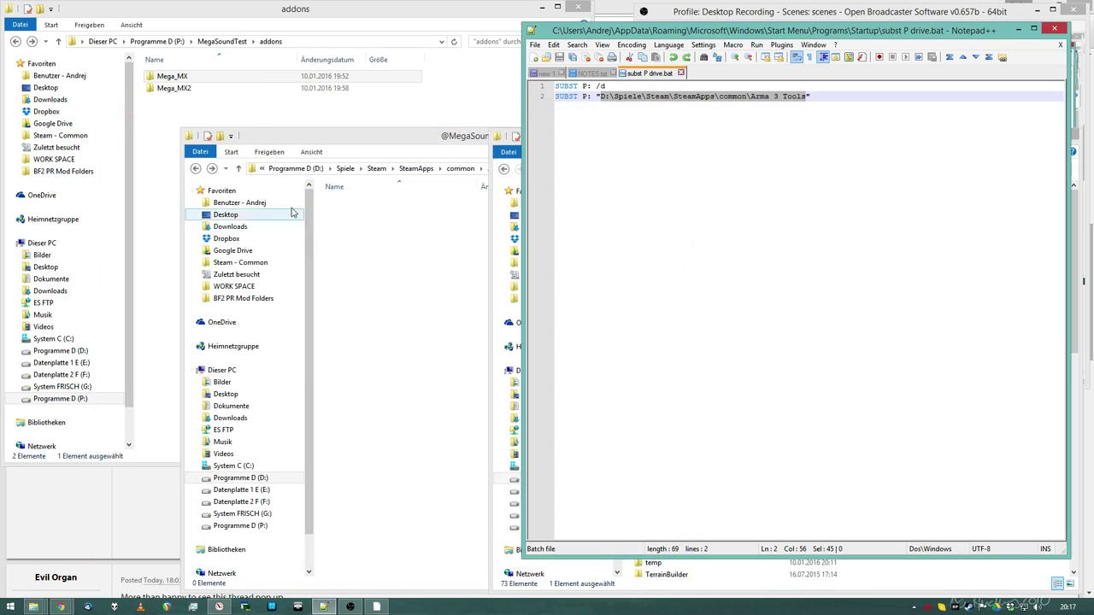
# Step: Browse from the P: drive root through MegaSoundTest into addons and select the Mega_MX2 folder
pyautogui.click(254, 110)
pyautogui.click(157, 41)
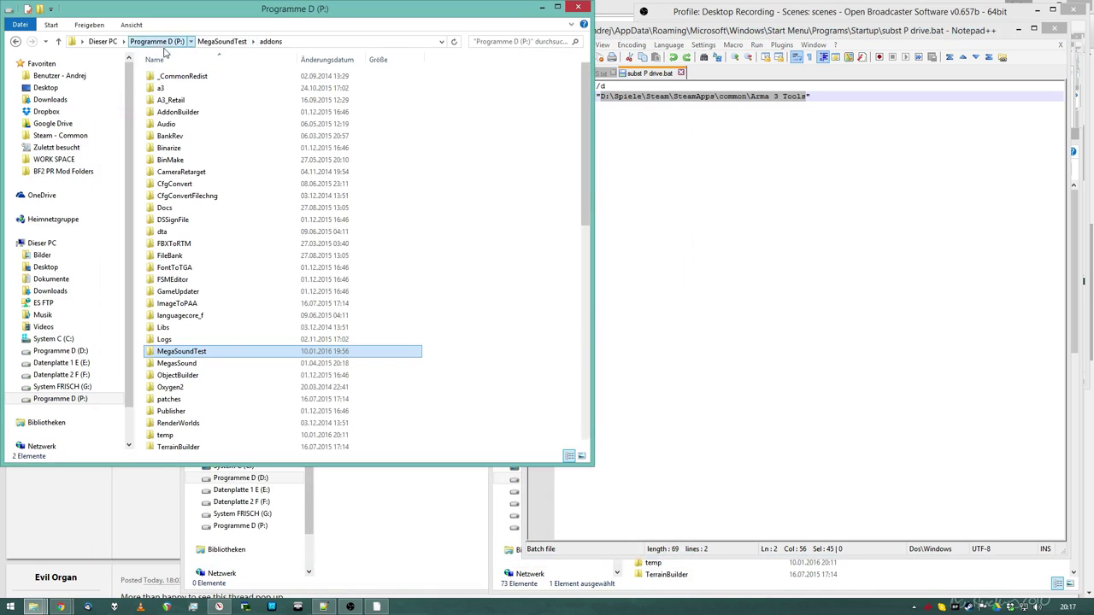
pyautogui.doubleClick(215, 355)
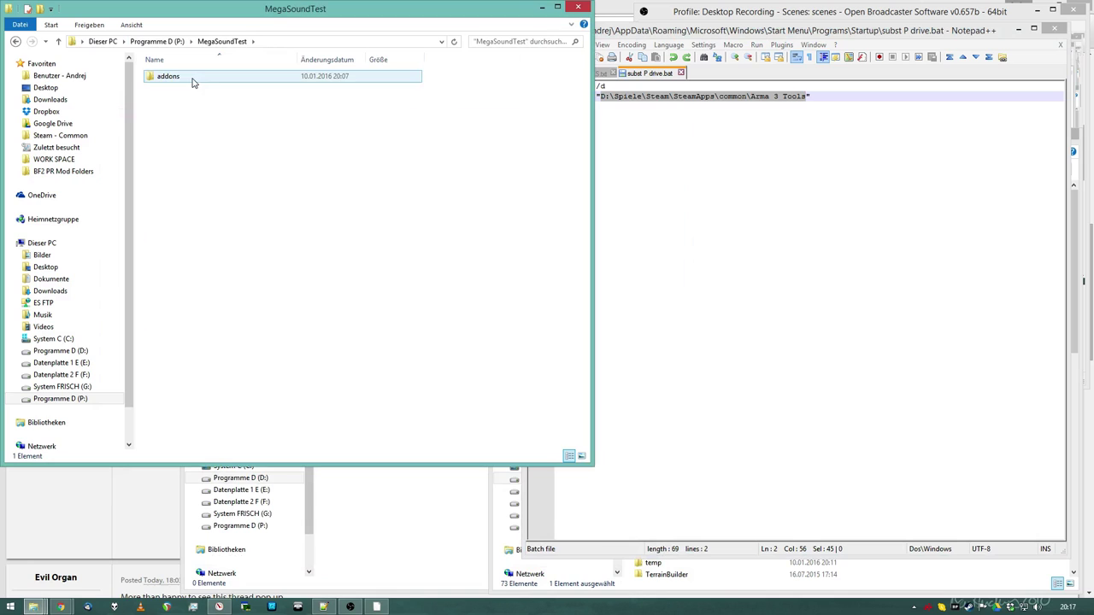
pyautogui.doubleClick(192, 79)
pyautogui.click(214, 93)
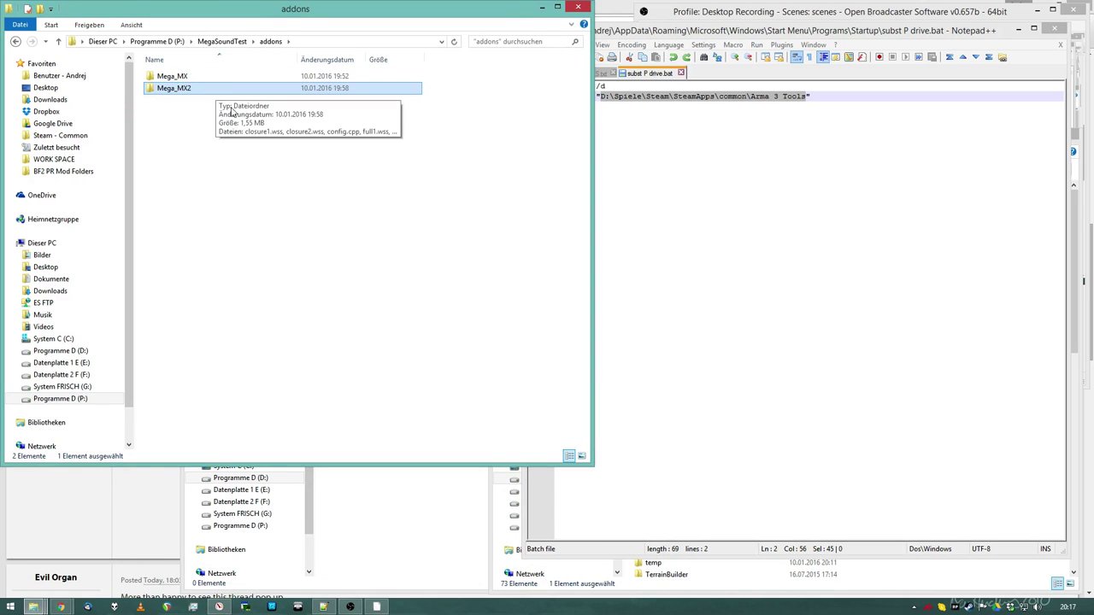
# Step: Search the installed programs for "pbo", launch pboProject and move its window clear of its console
pyautogui.press('super')
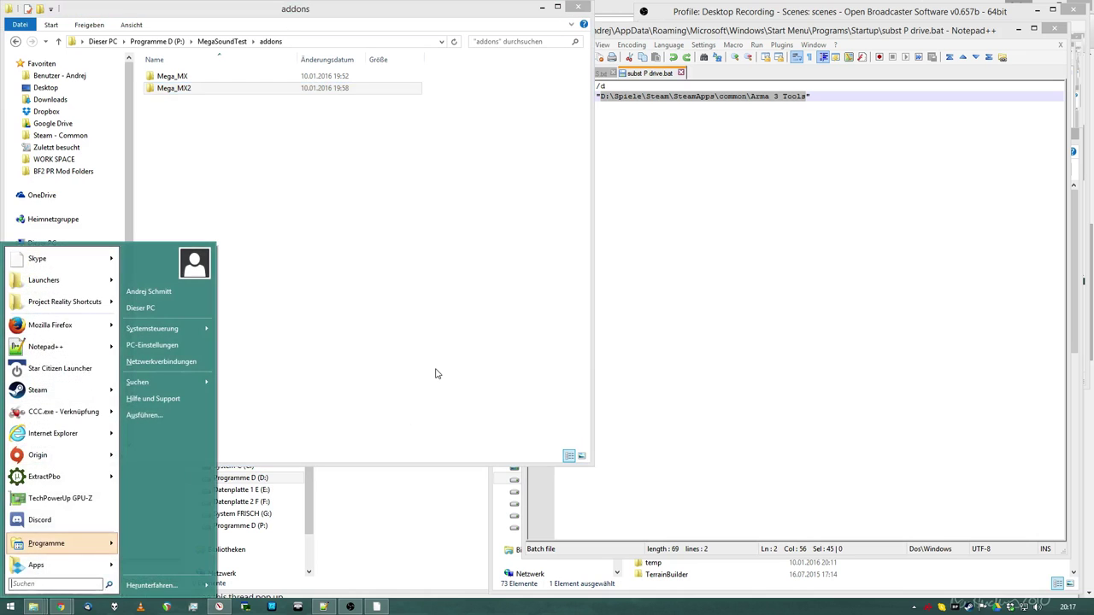
pyautogui.write('pbo')
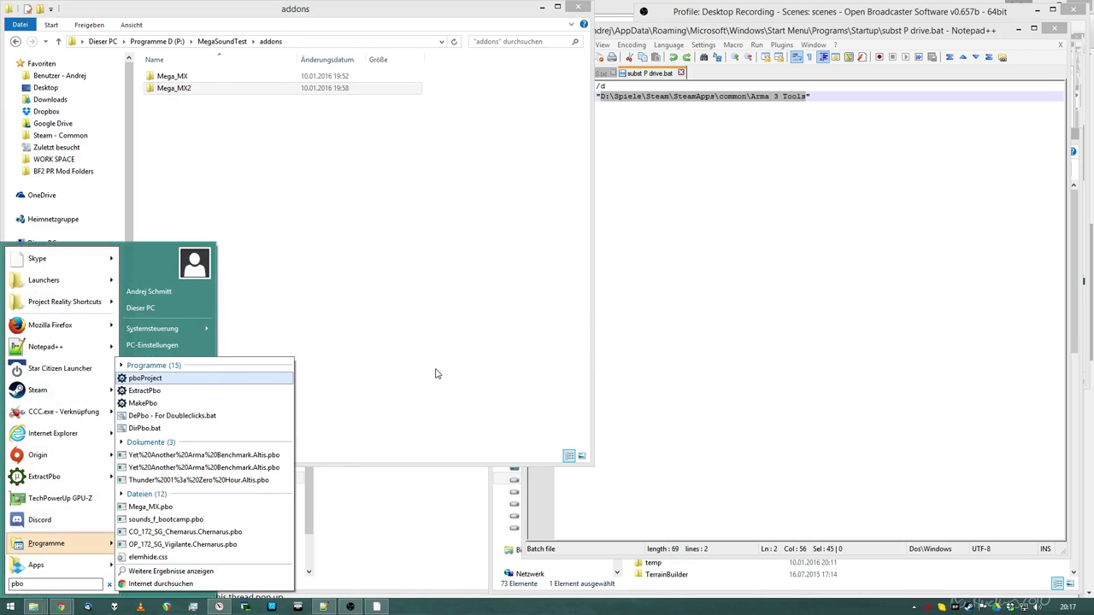
pyautogui.press('Return')
pyautogui.moveTo(523, 320); pyautogui.dragTo(626, 311)
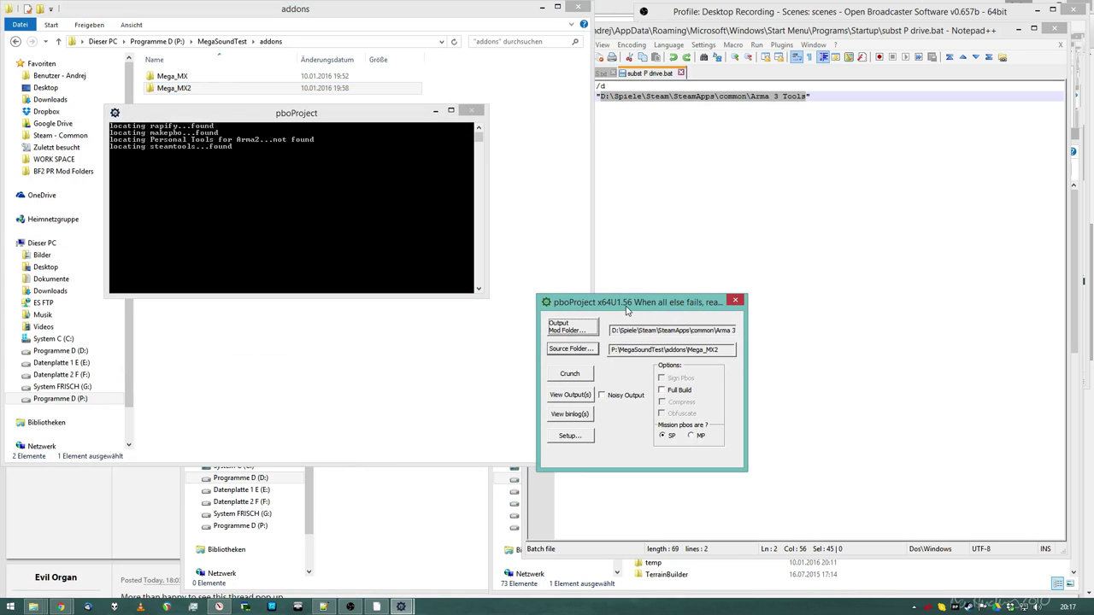
# Step: Review the pboProject general setup with engine Arma 3, workspace P:\ and the private key path, and accept it
pyautogui.click(568, 435)
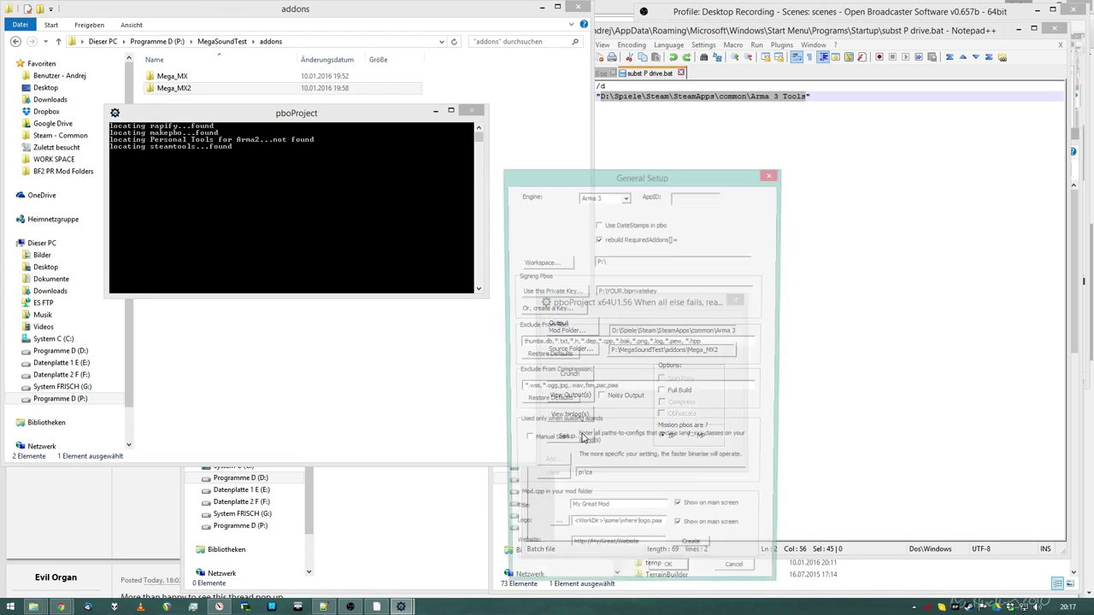
pyautogui.click(626, 197)
pyautogui.click(626, 197)
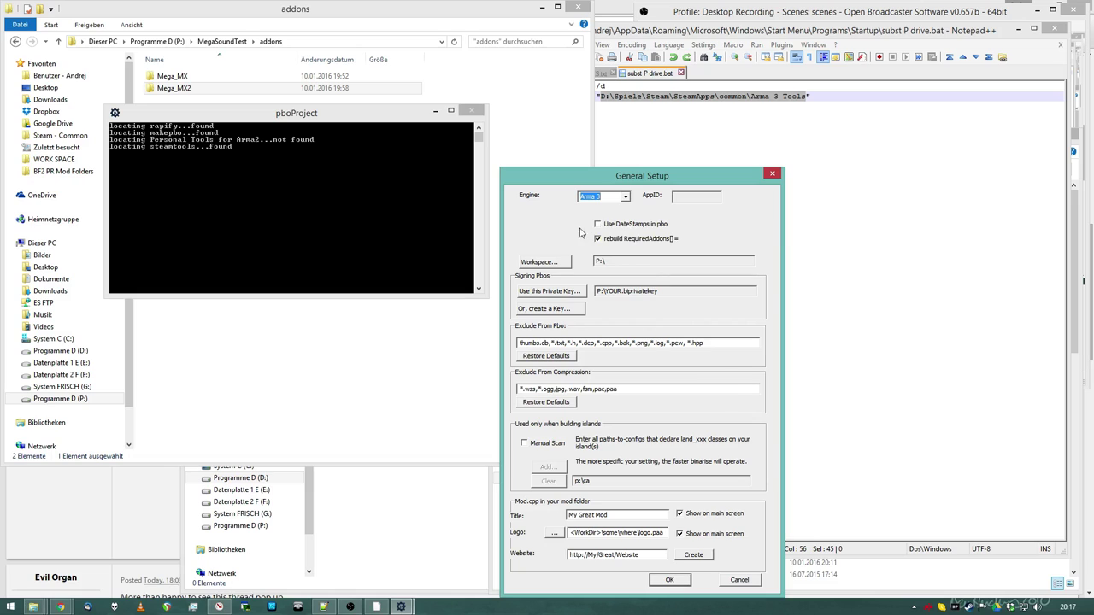
pyautogui.click(624, 291)
pyautogui.click(679, 581)
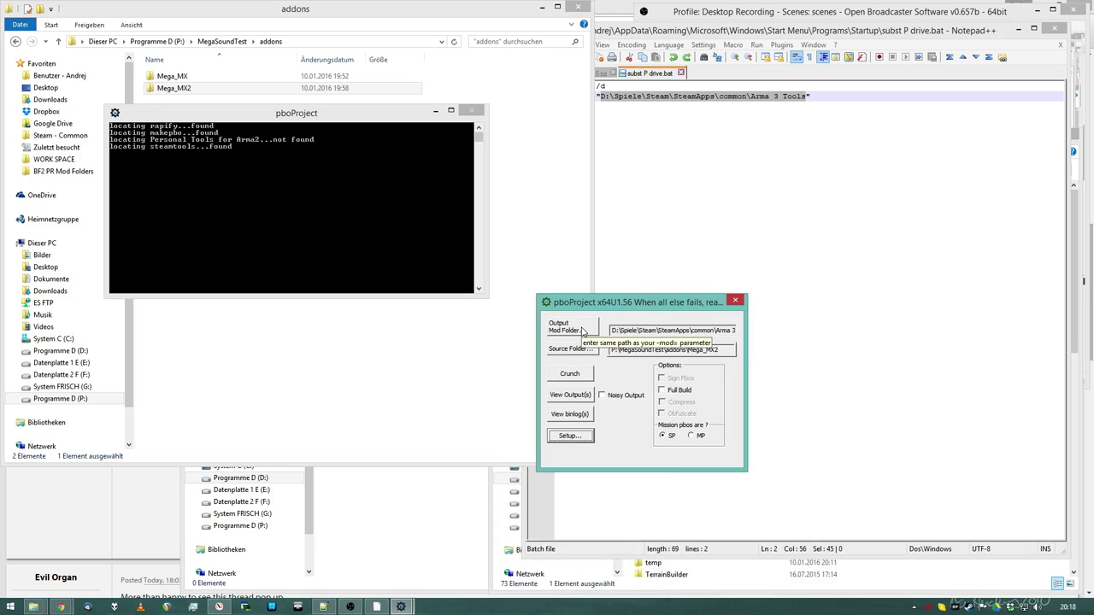
pyautogui.click(581, 330)
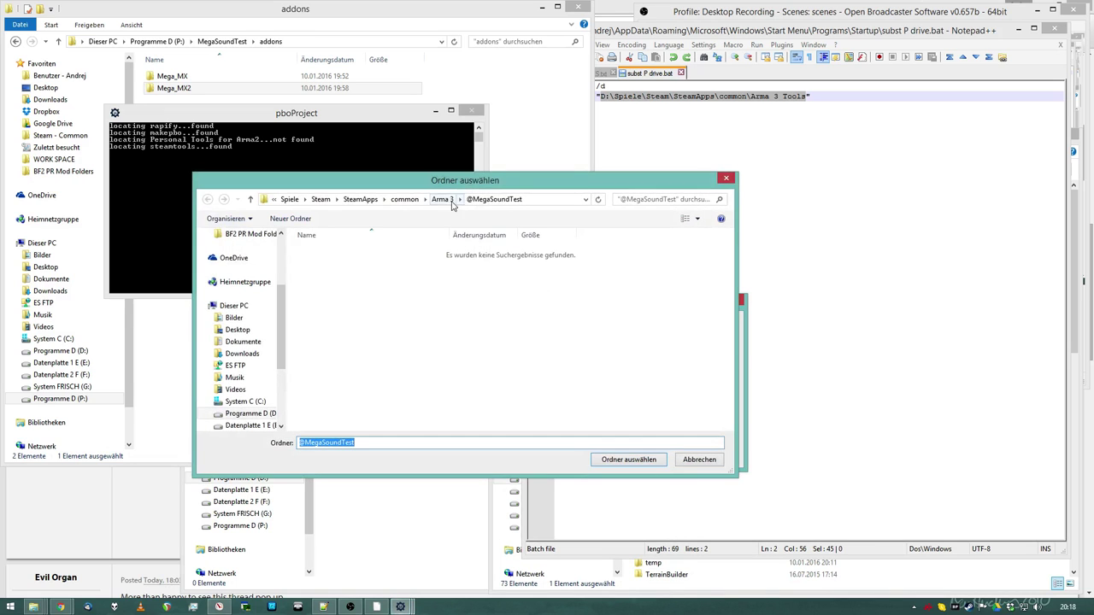
pyautogui.doubleClick(354, 293)
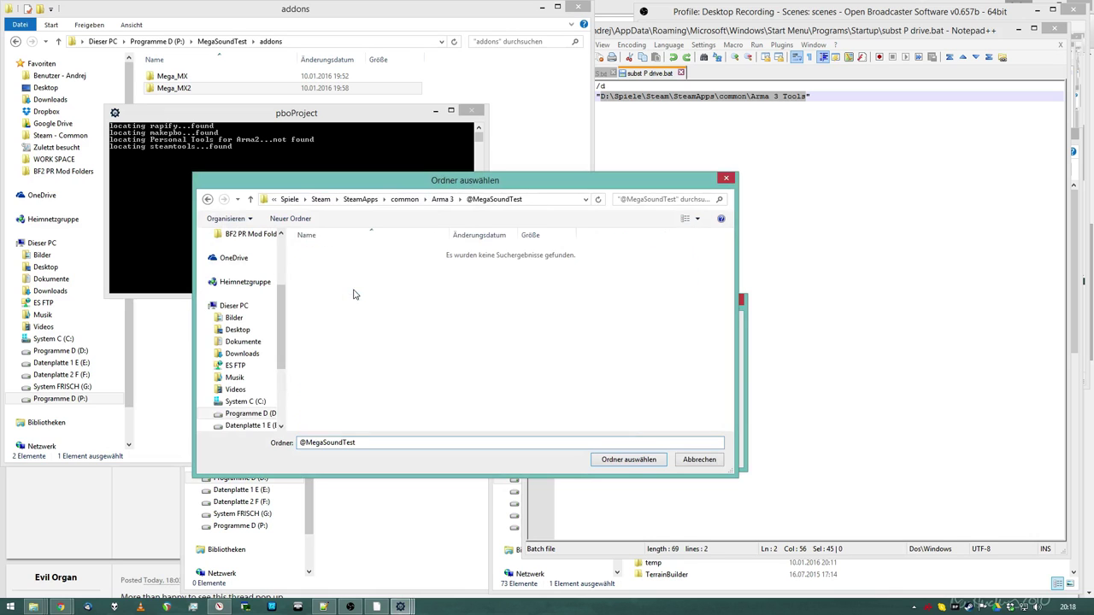
pyautogui.click(627, 459)
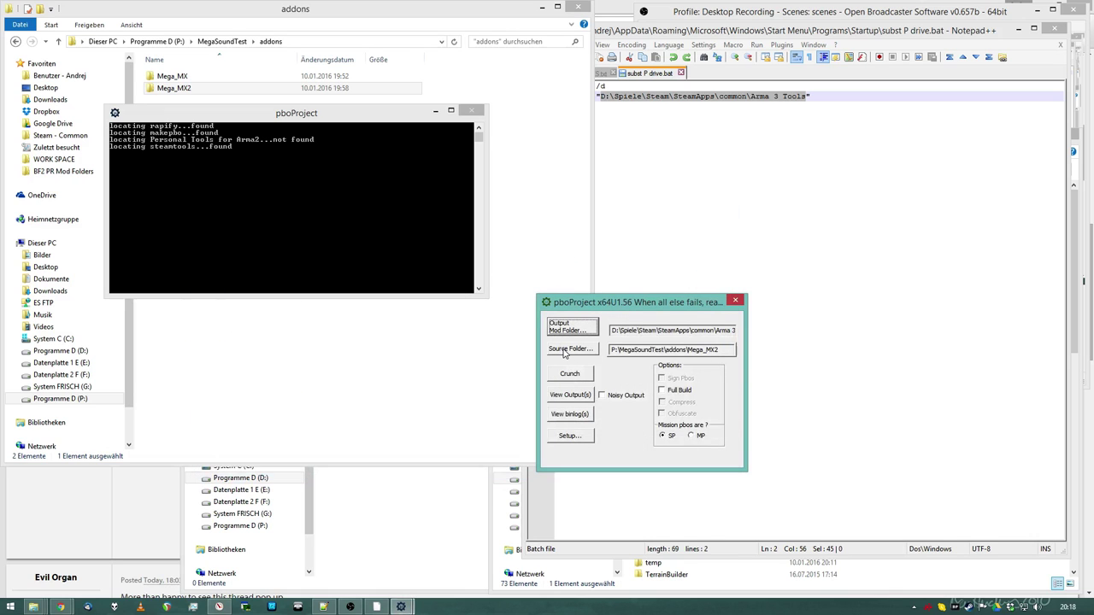
# Step: Open the source folder selection and browse to the root of the P: drive
pyautogui.click(570, 349)
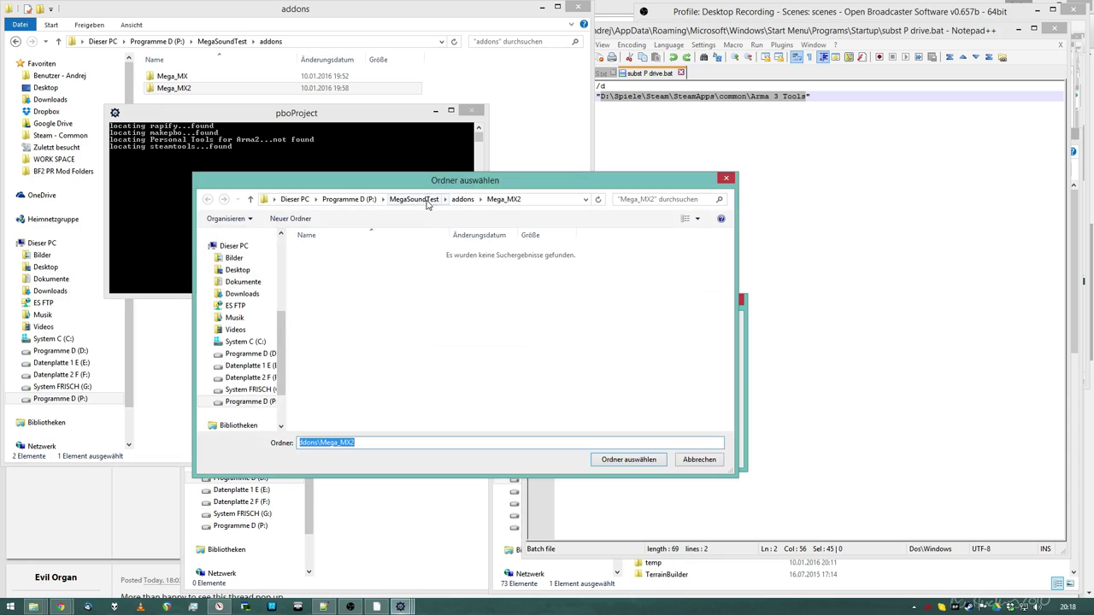
pyautogui.click(402, 199)
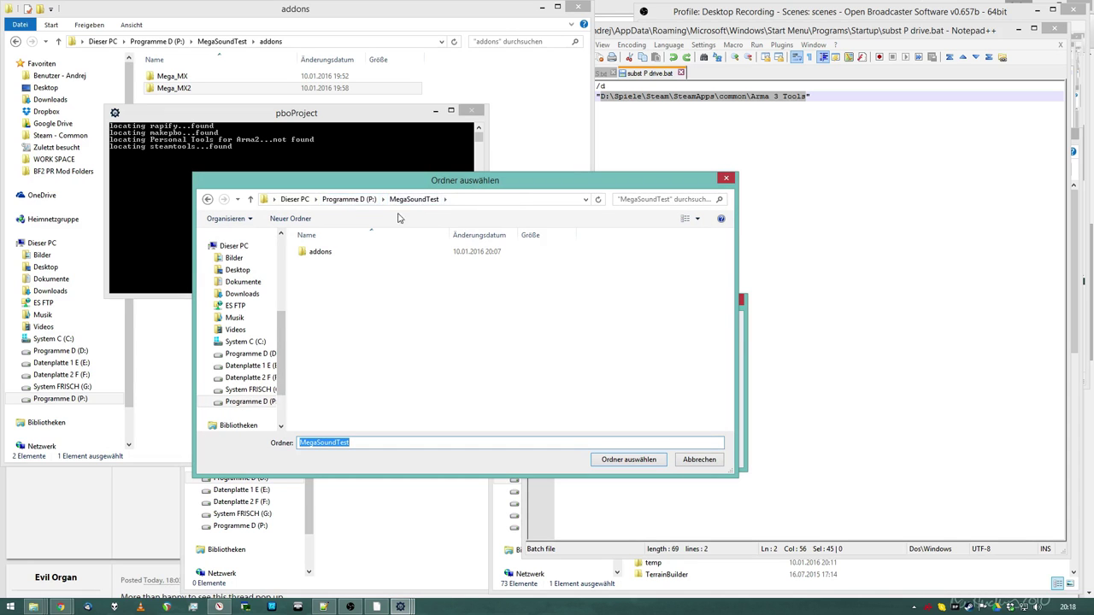
pyautogui.moveTo(489, 182); pyautogui.dragTo(508, 154)
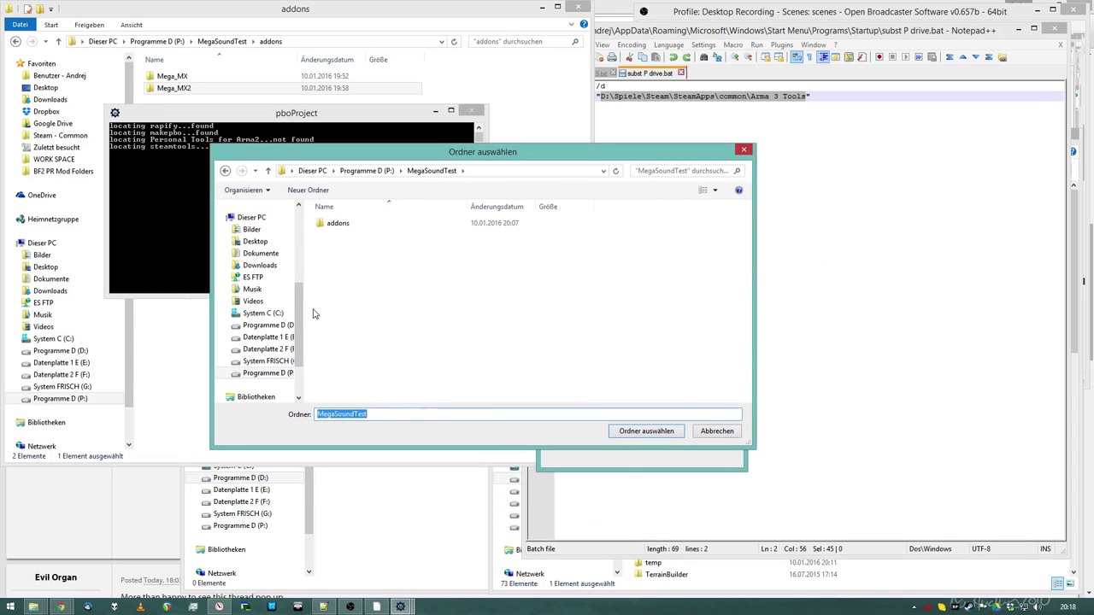
pyautogui.moveTo(301, 304); pyautogui.dragTo(301, 325)
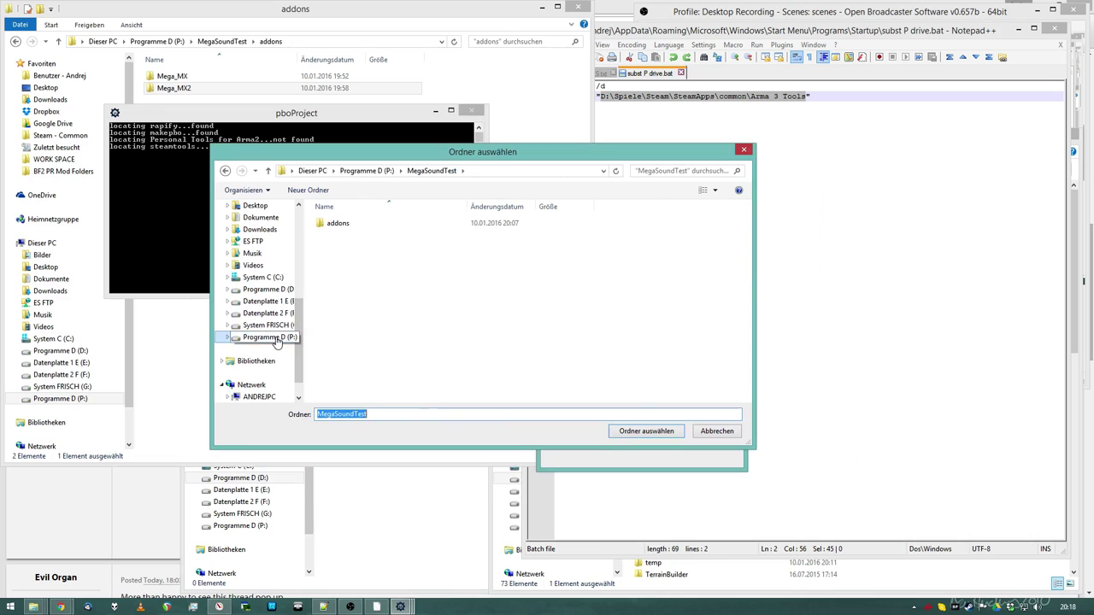
pyautogui.click(272, 337)
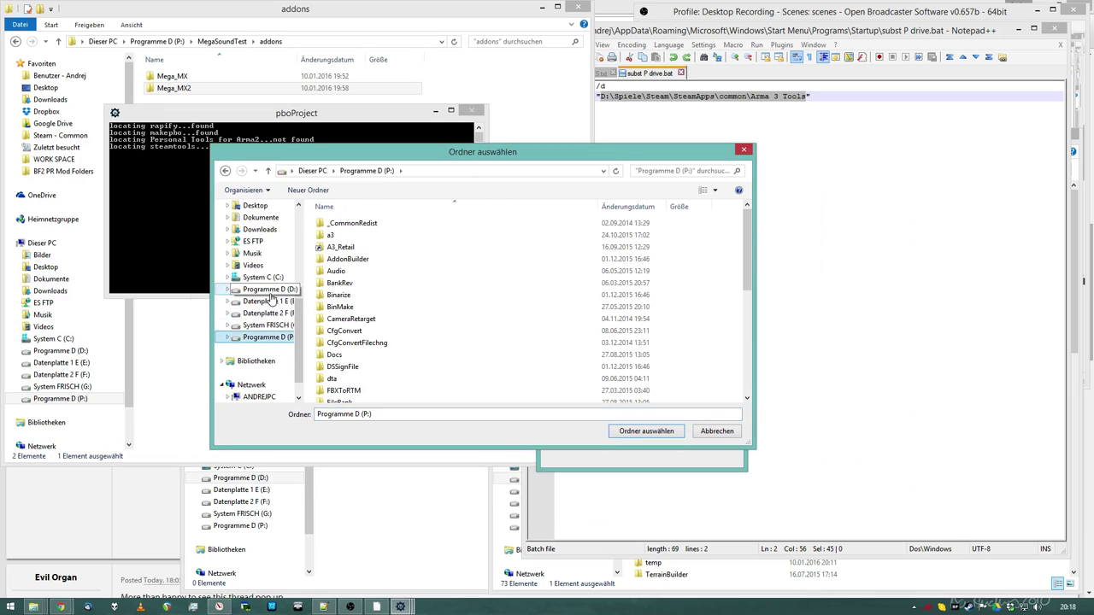
pyautogui.scroll(5, 305, 237)
pyautogui.scroll(1, 305, 235)
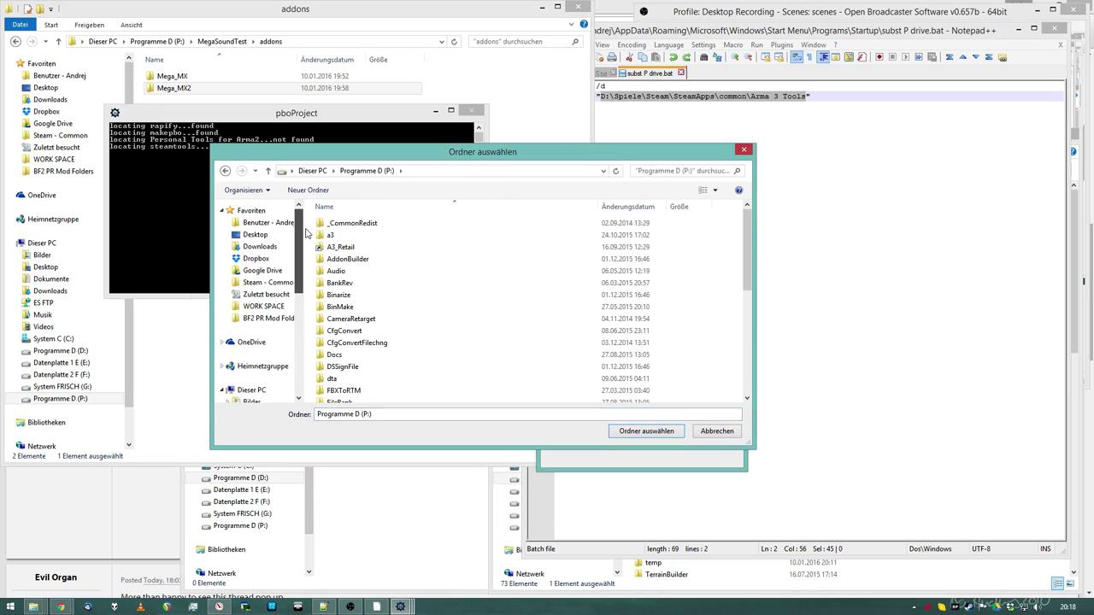
# Step: Try to choose Mega_MX as the source folder through the Steam common path Arma 3 Tools\MegaSoundTest\addons on the D: drive
pyautogui.click(283, 284)
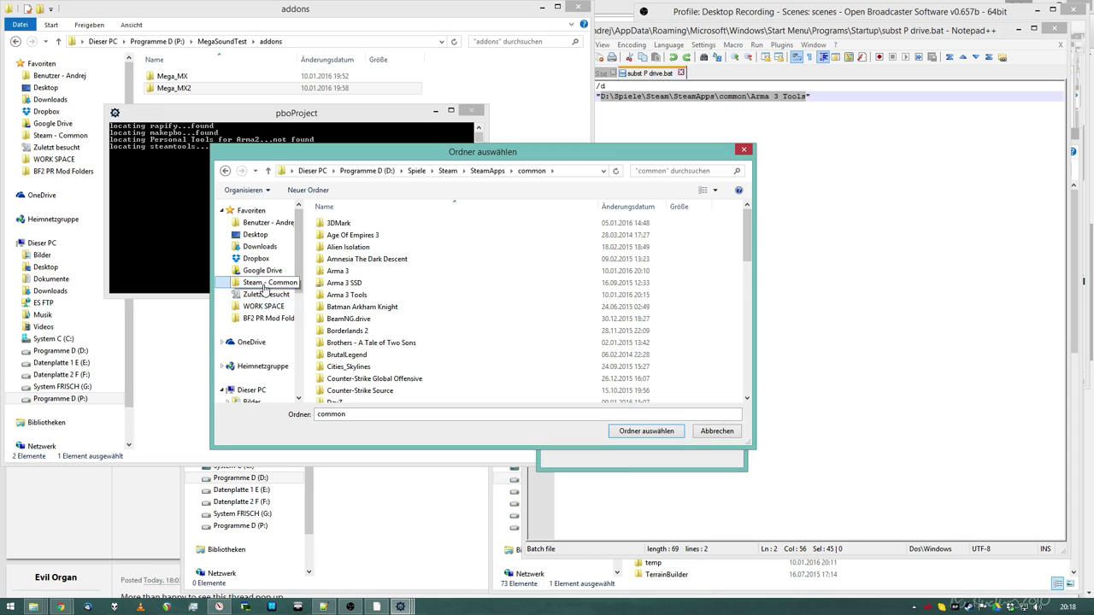
pyautogui.doubleClick(376, 295)
pyautogui.click(390, 317)
pyautogui.scroll(-2, 391, 317)
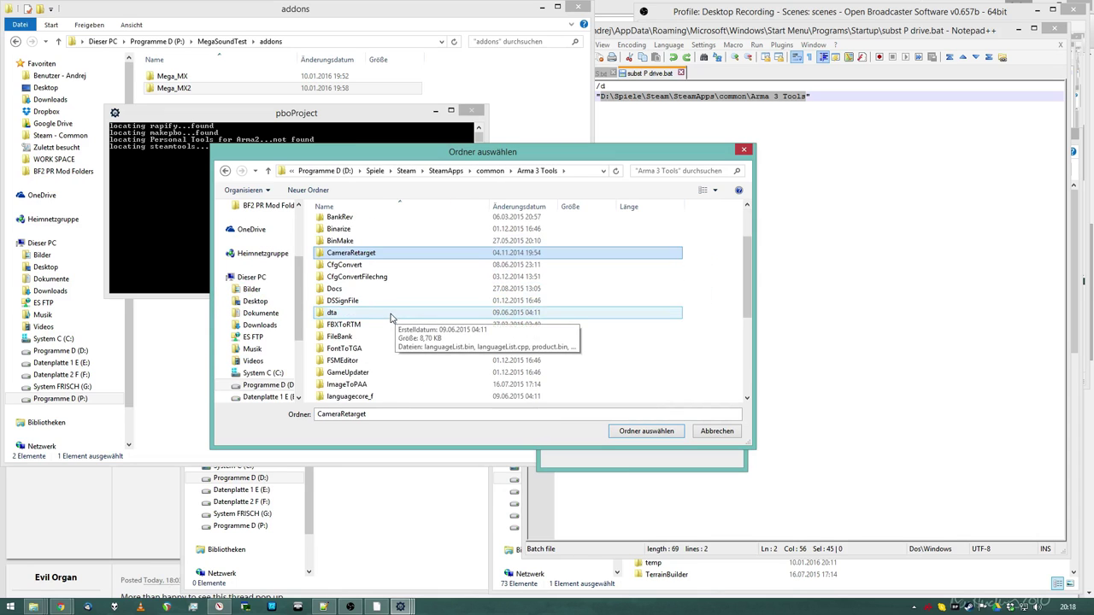
pyautogui.scroll(-3, 391, 317)
pyautogui.doubleClick(362, 320)
pyautogui.doubleClick(361, 247)
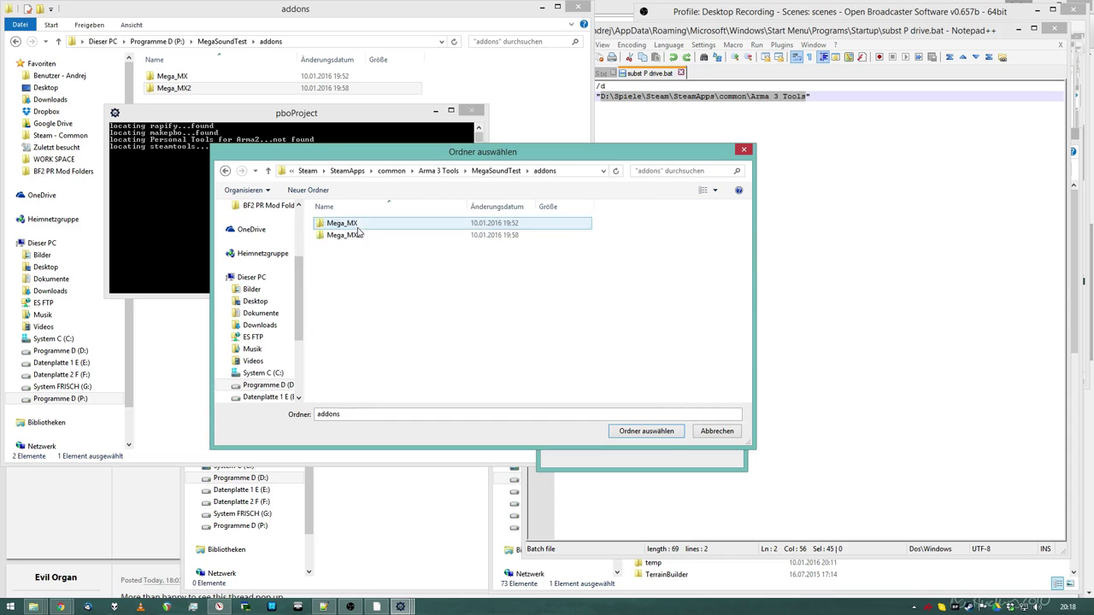
pyautogui.click(358, 227)
pyautogui.click(664, 436)
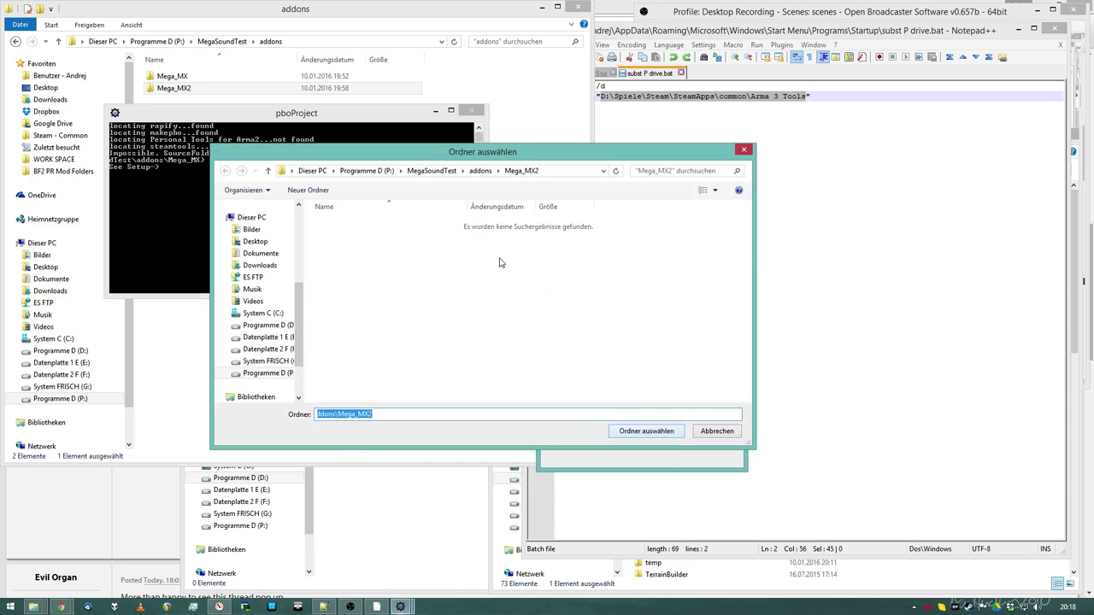
# Step: Set the source folder to P:\MegaSoundTest\addons\Mega_MX2 and crunch it into a PBO
pyautogui.scroll(-2, 301, 317)
pyautogui.scroll(1, 301, 316)
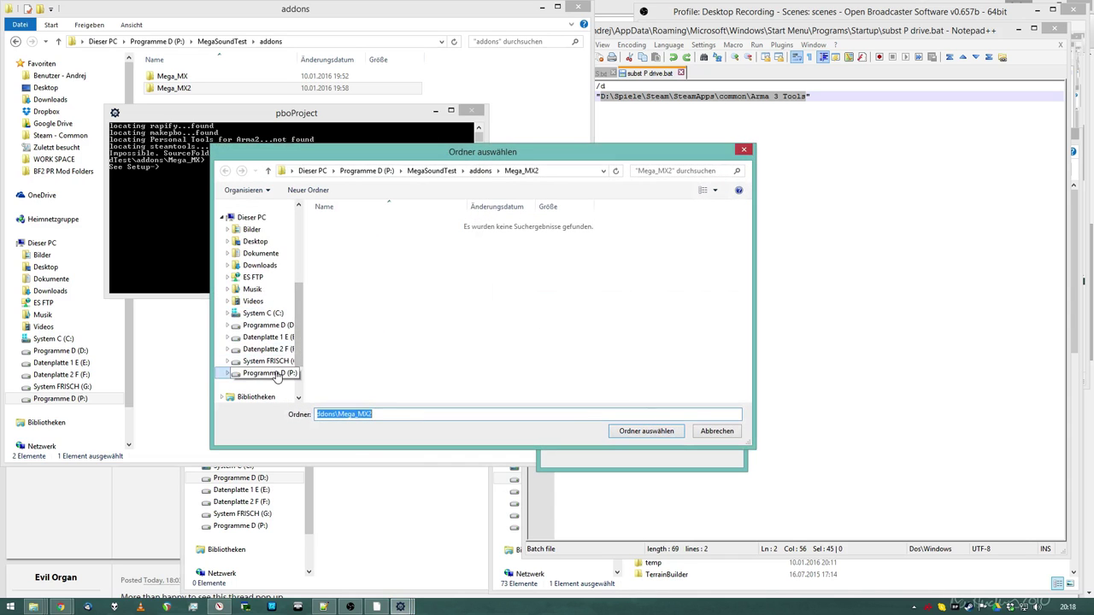
pyautogui.click(271, 373)
pyautogui.click(359, 342)
pyautogui.scroll(-3, 376, 325)
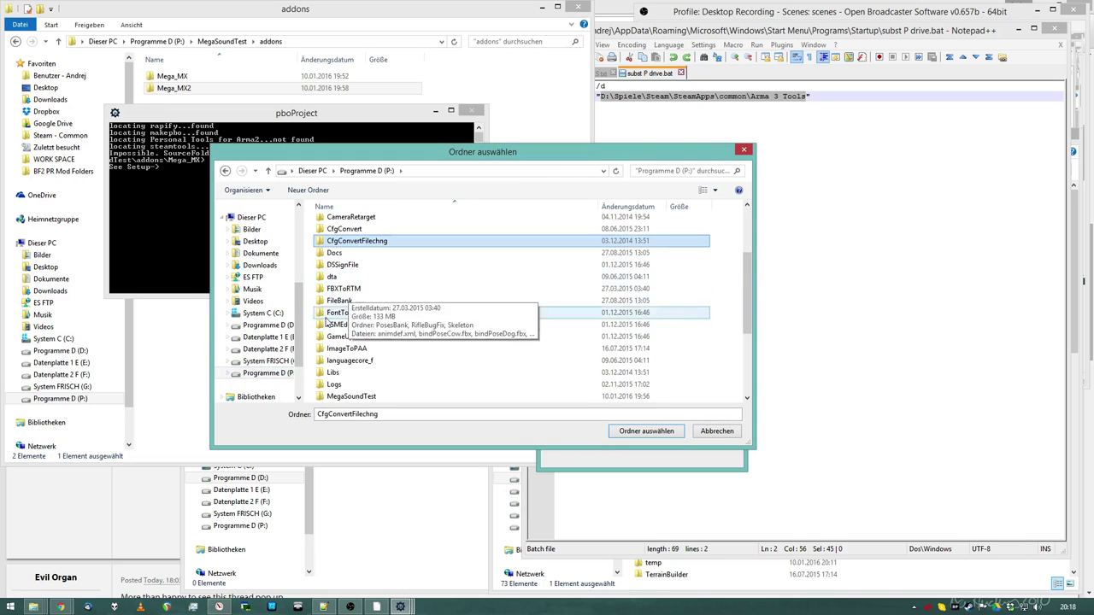
pyautogui.scroll(3, 393, 337)
pyautogui.scroll(-5, 401, 342)
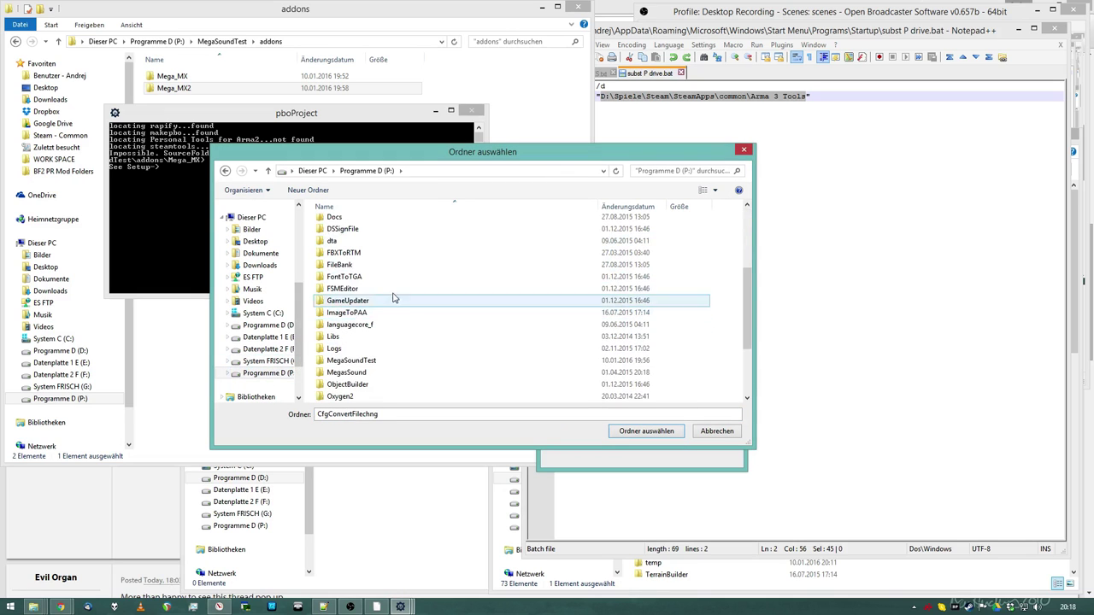
pyautogui.doubleClick(367, 361)
pyautogui.doubleClick(352, 224)
pyautogui.doubleClick(369, 236)
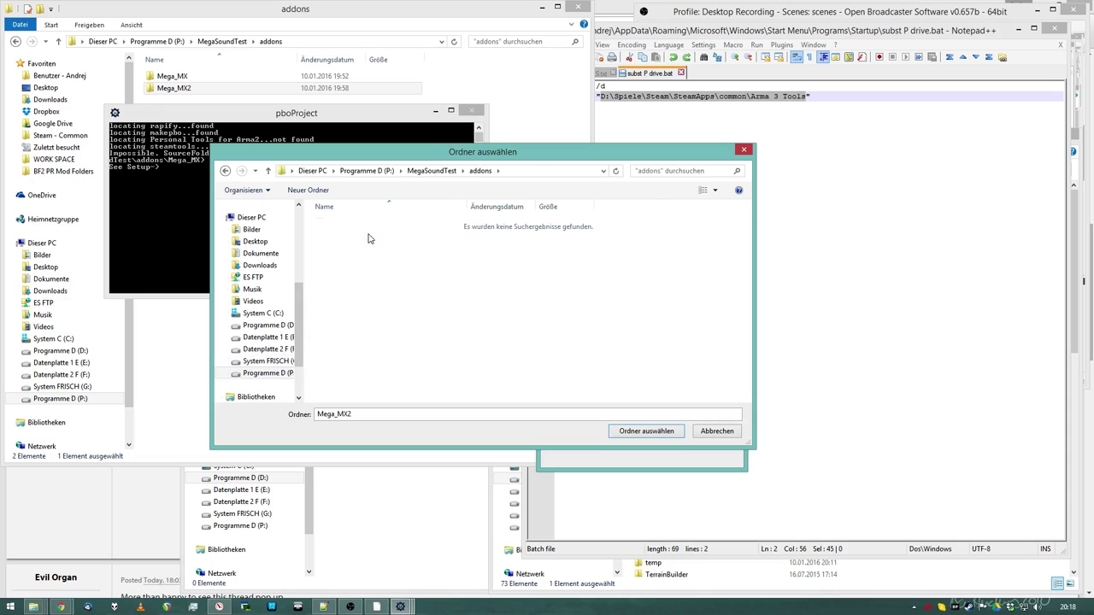
pyautogui.click(646, 431)
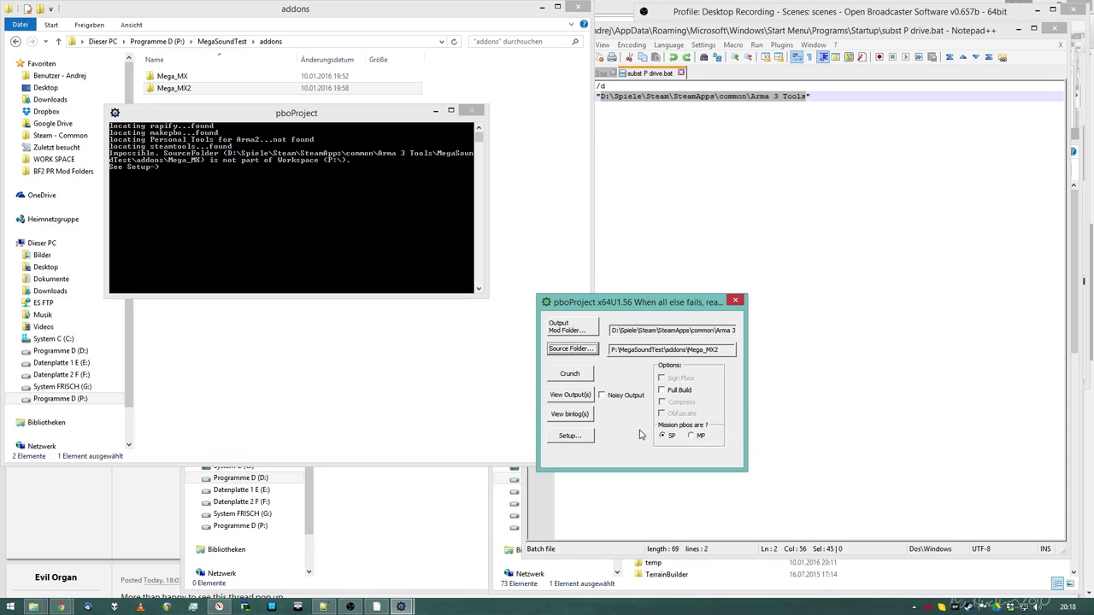
pyautogui.click(570, 374)
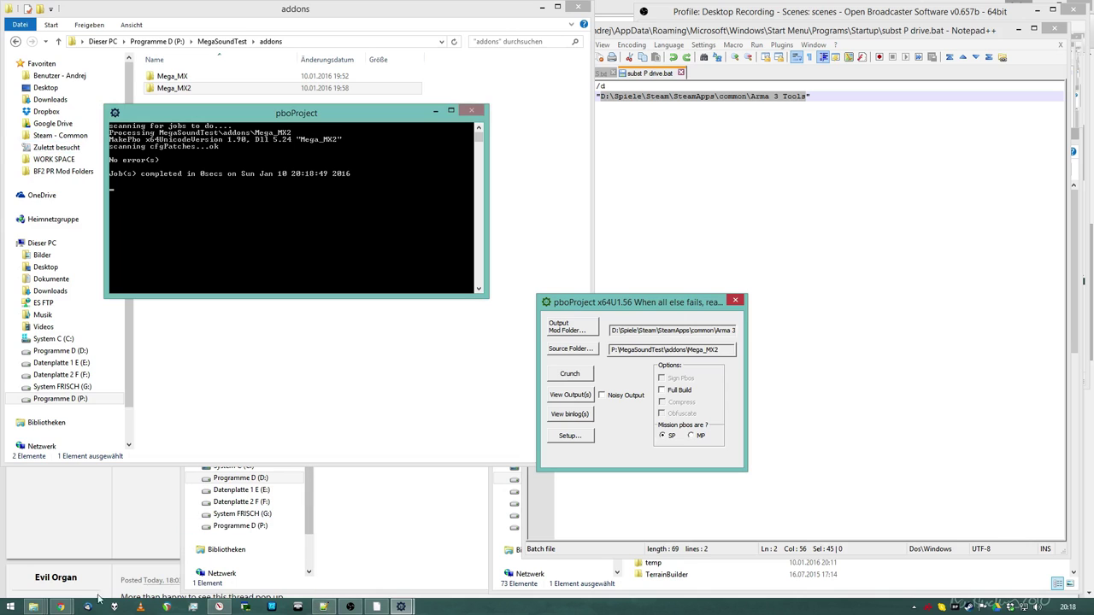
pyautogui.click(34, 607)
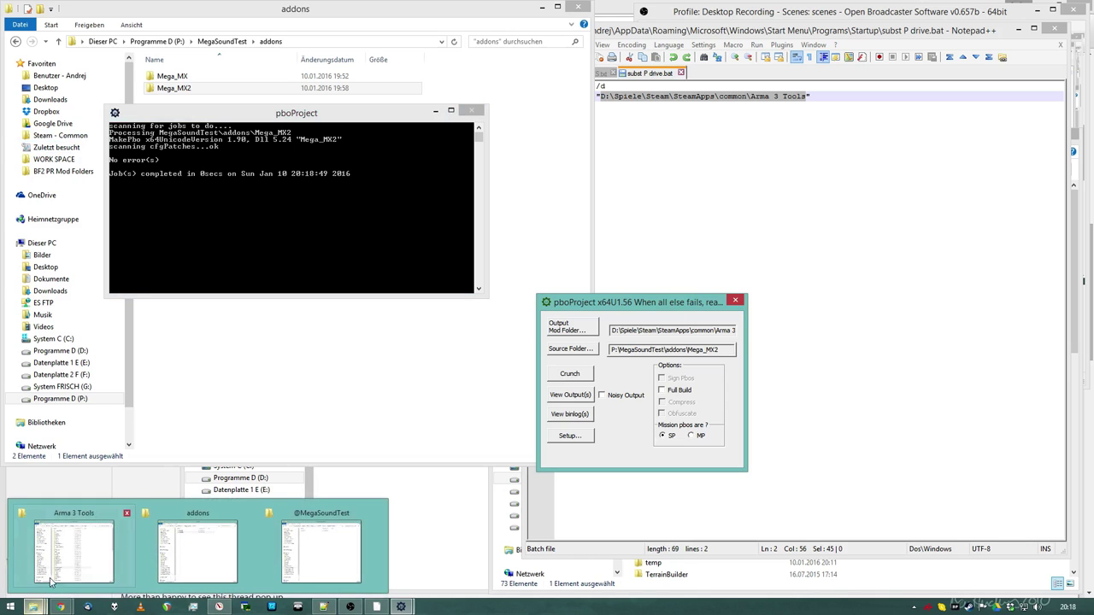
pyautogui.click(306, 549)
pyautogui.moveTo(444, 141); pyautogui.dragTo(769, 133)
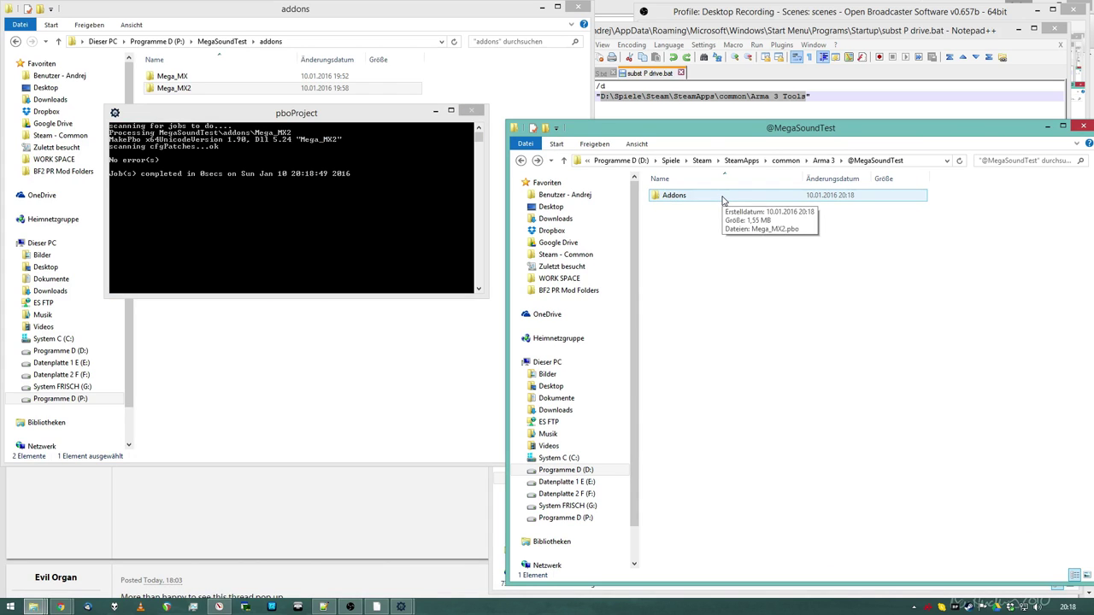
pyautogui.doubleClick(722, 198)
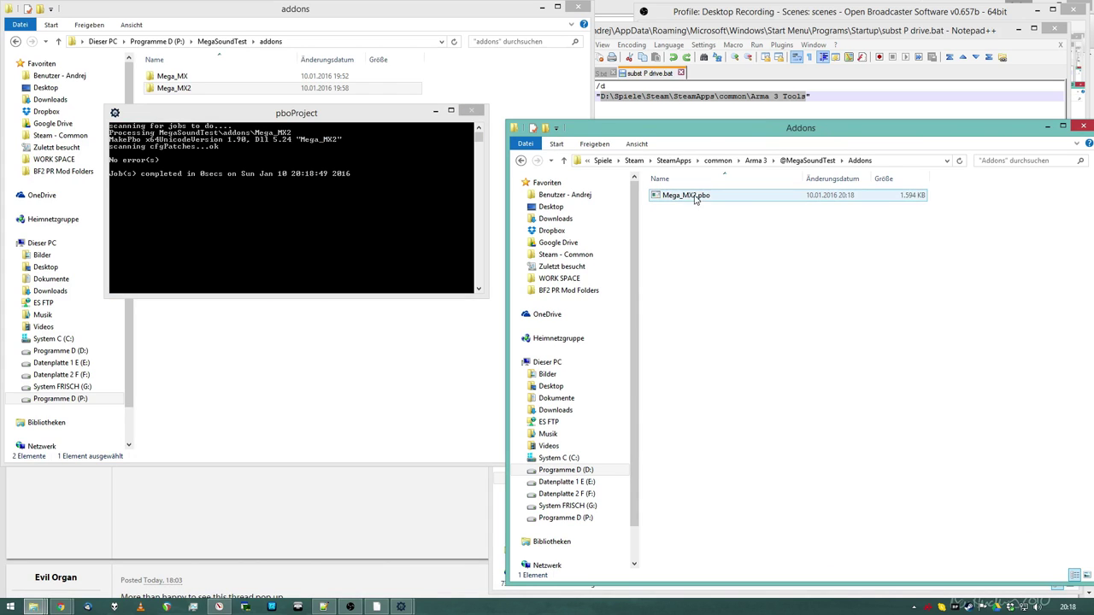
# Step: Change the pboProject source folder to P:\MegaSoundTest and crunch all of its addons
pyautogui.moveTo(401, 605)
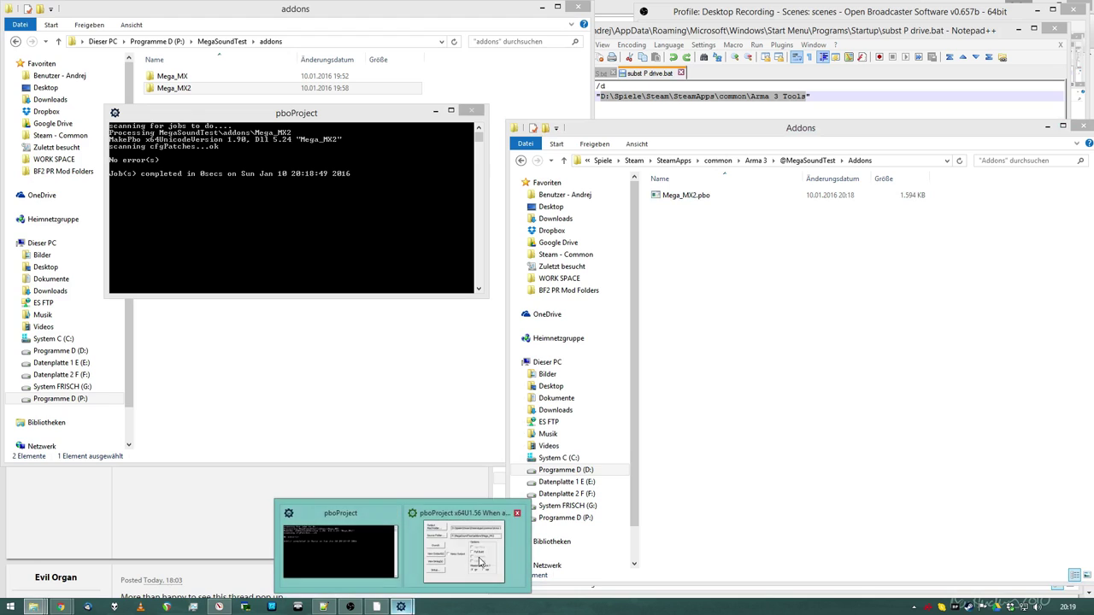
pyautogui.click(475, 560)
pyautogui.moveTo(650, 310); pyautogui.dragTo(537, 316)
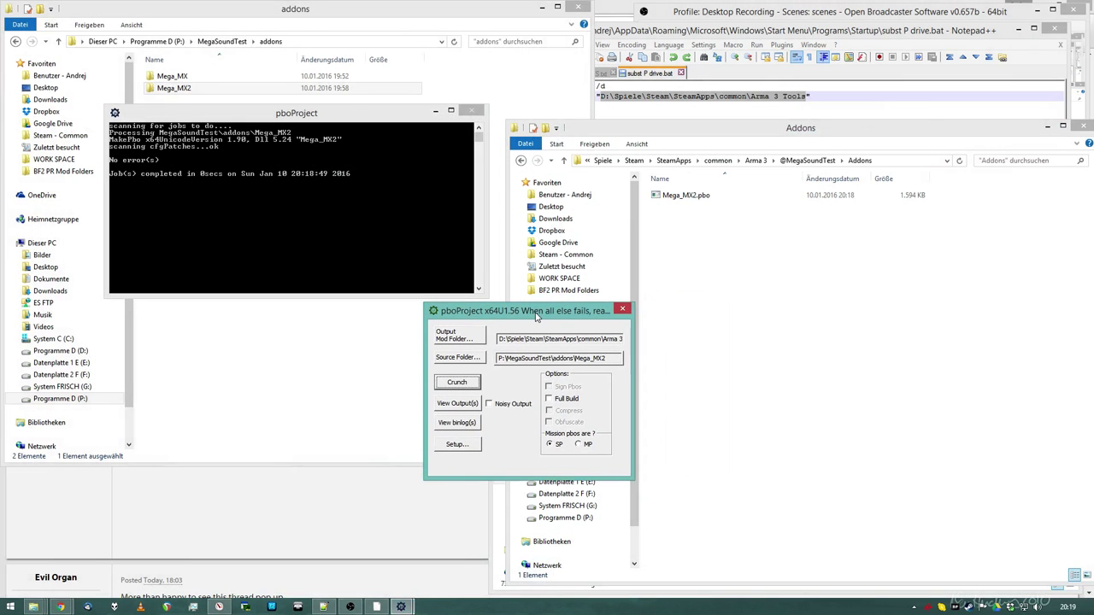
pyautogui.click(459, 357)
pyautogui.click(432, 171)
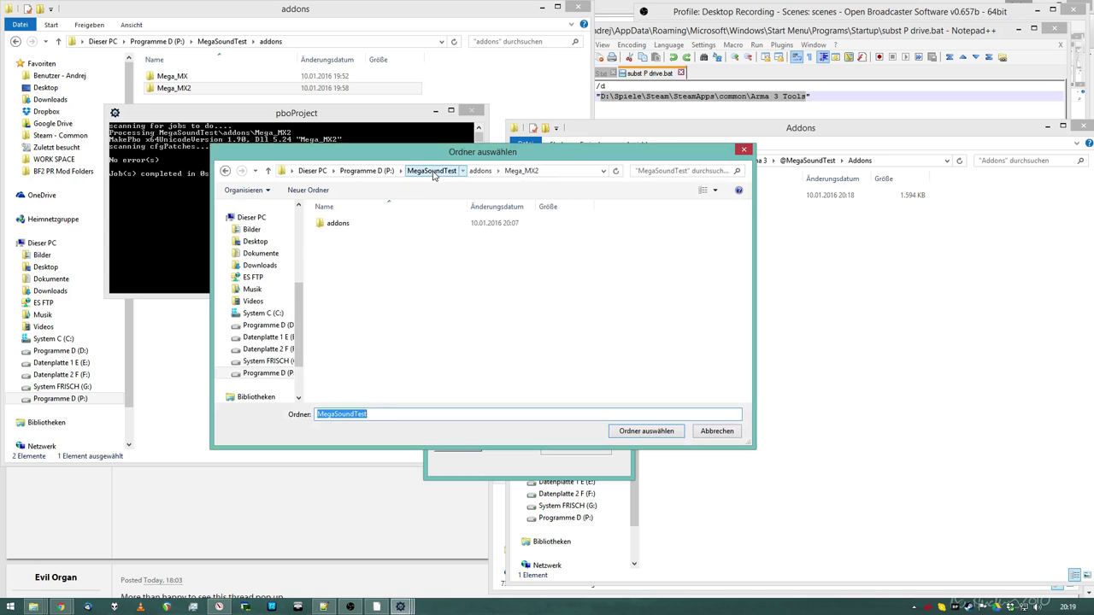
pyautogui.click(366, 171)
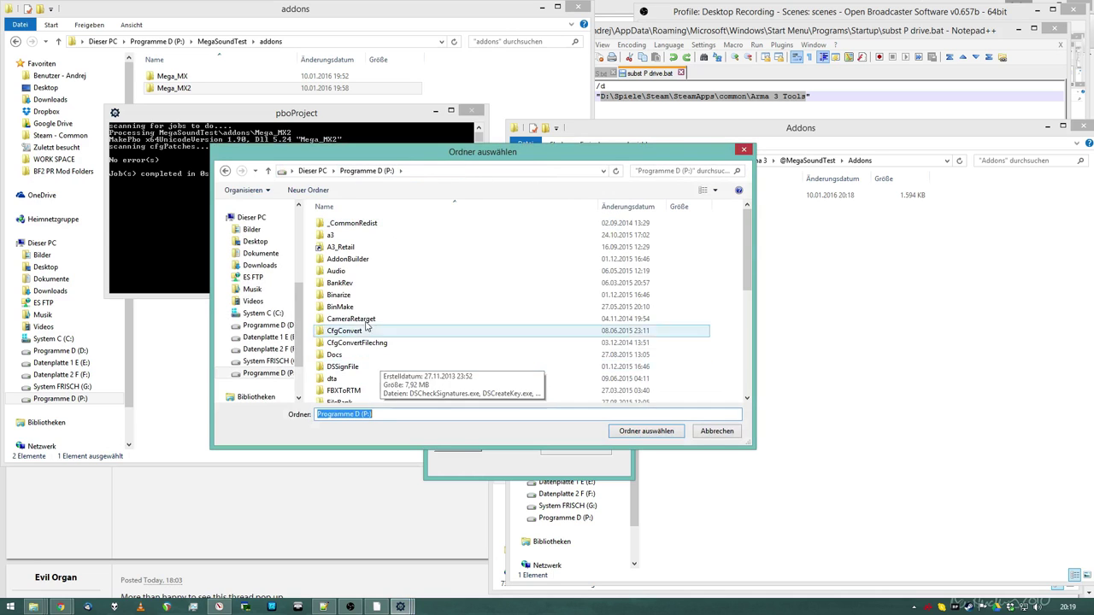
pyautogui.click(350, 307)
pyautogui.scroll(-3, 376, 342)
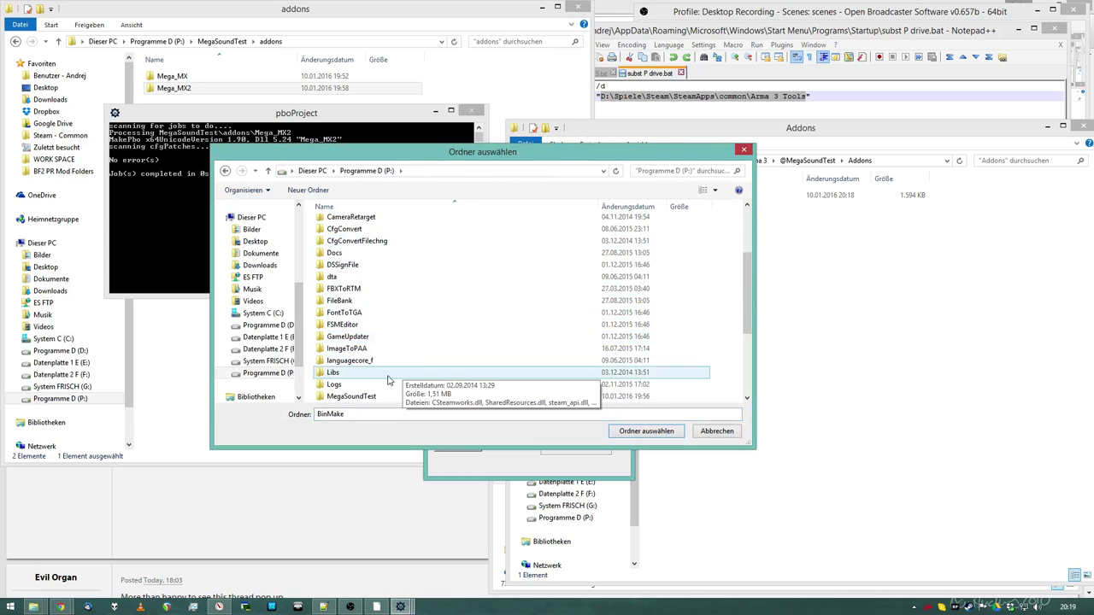
pyautogui.scroll(-1, 386, 376)
pyautogui.doubleClick(385, 364)
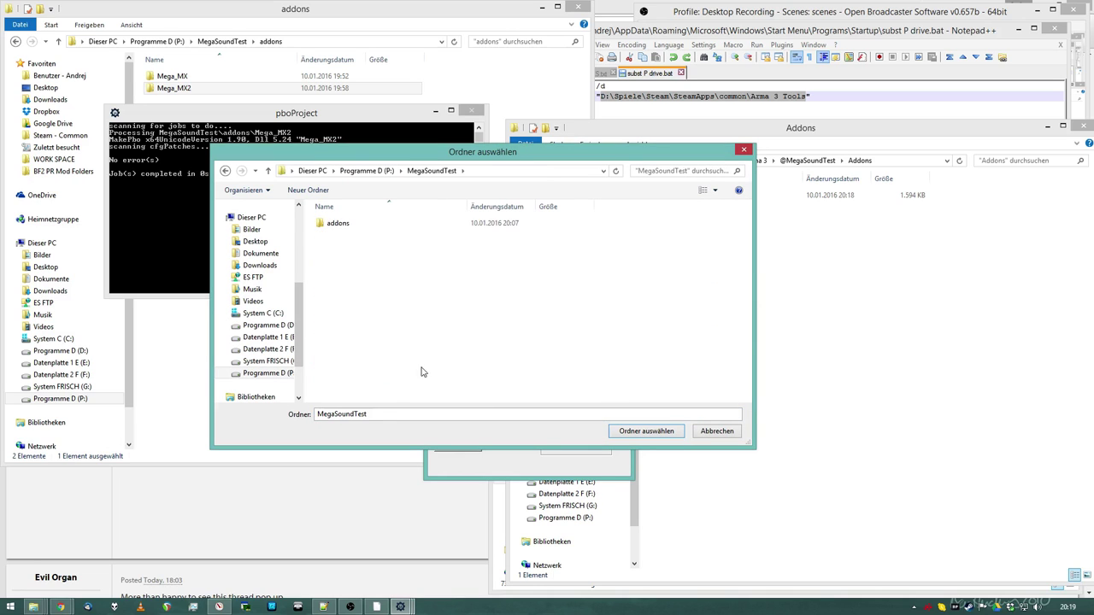
pyautogui.click(647, 431)
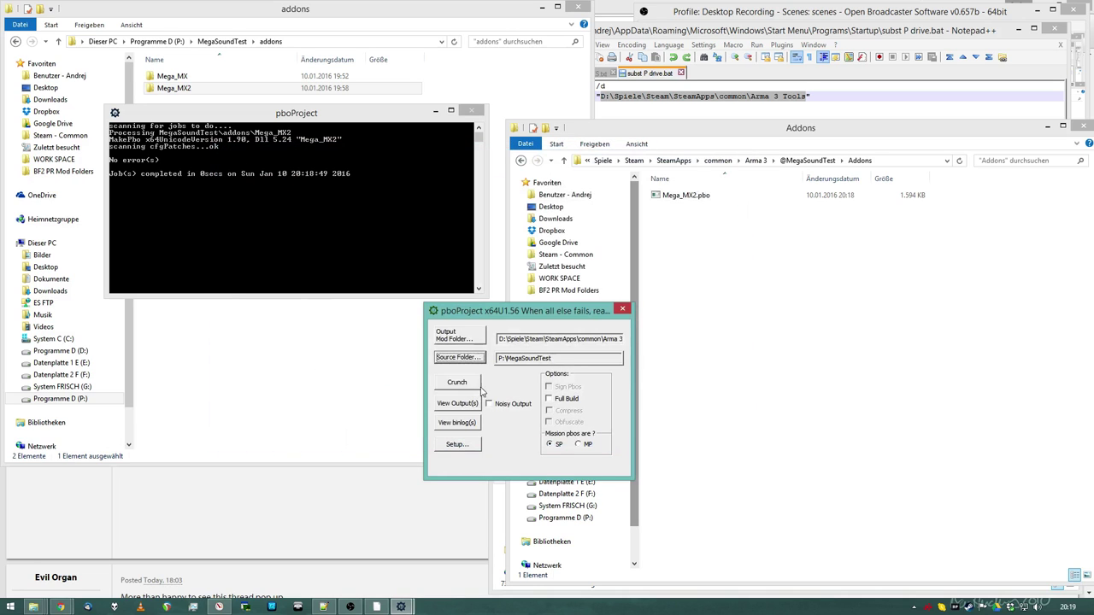
pyautogui.click(458, 383)
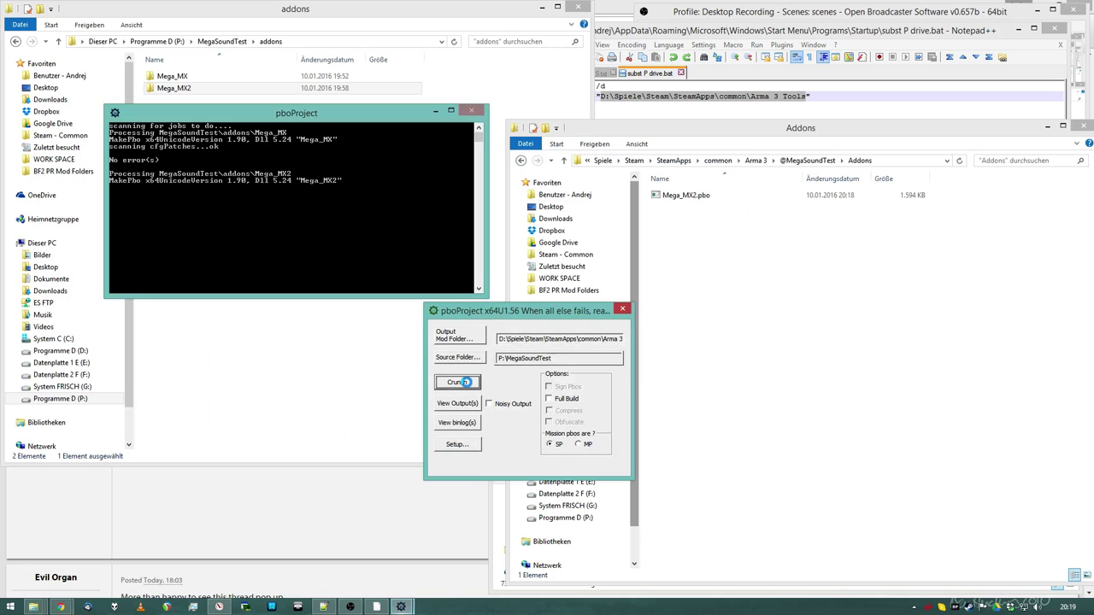
pyautogui.click(661, 248)
pyautogui.hotkey('ctrl', 'a')
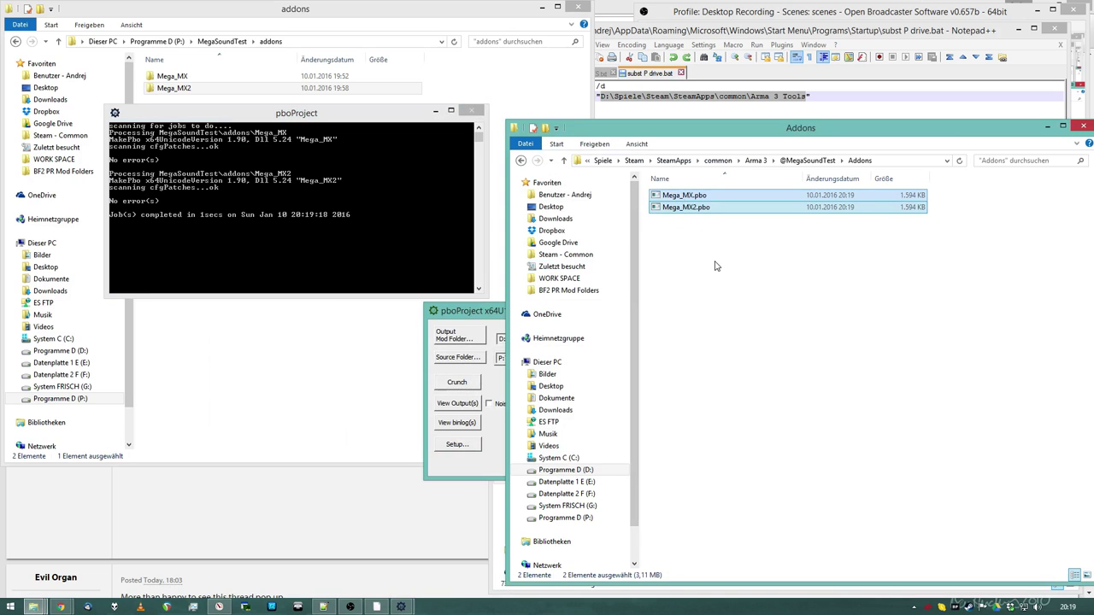
pyautogui.press('Delete')
pyautogui.press('Return')
# Step: Crunch the P:\MegaSoundTest source folder again and check the PBO files in the output Addons folder
pyautogui.click(505, 354)
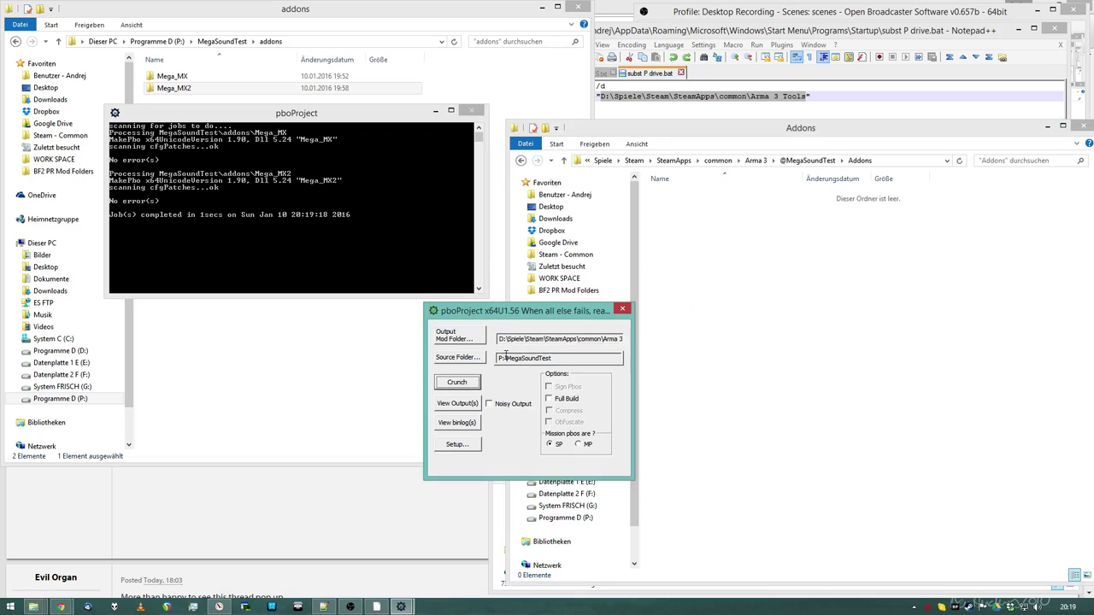
pyautogui.click(456, 383)
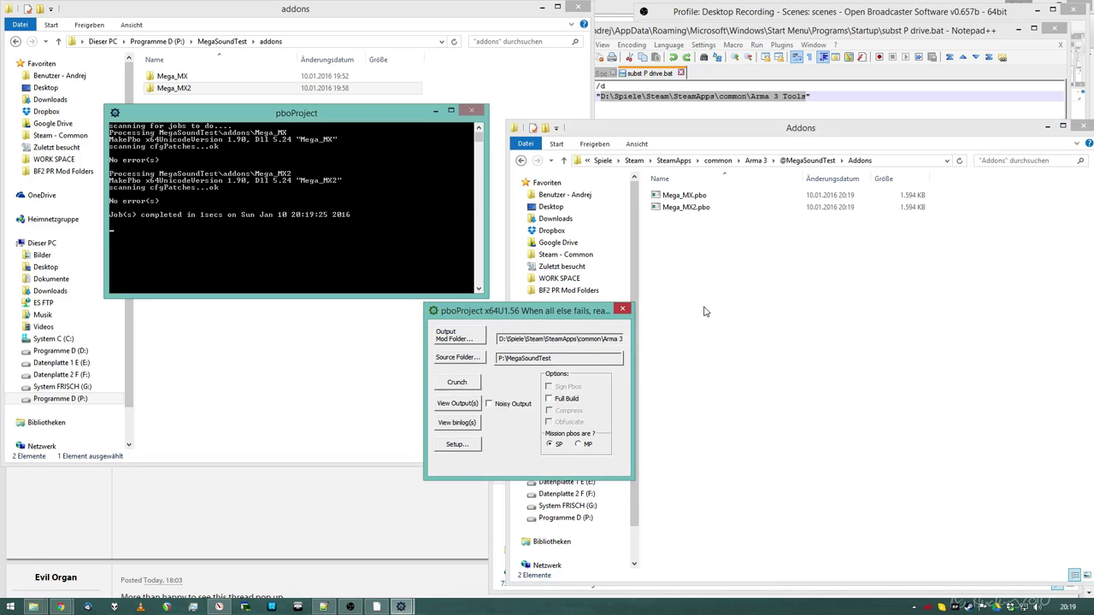
pyautogui.moveTo(704, 248); pyautogui.dragTo(649, 191)
pyautogui.moveTo(500, 316); pyautogui.dragTo(372, 321)
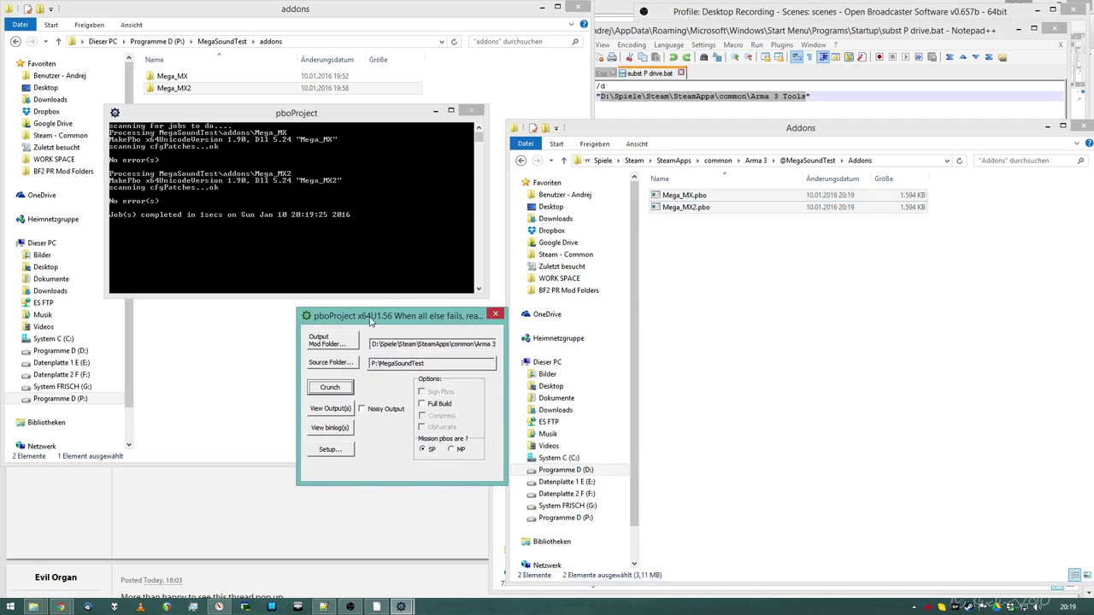
pyautogui.click(762, 317)
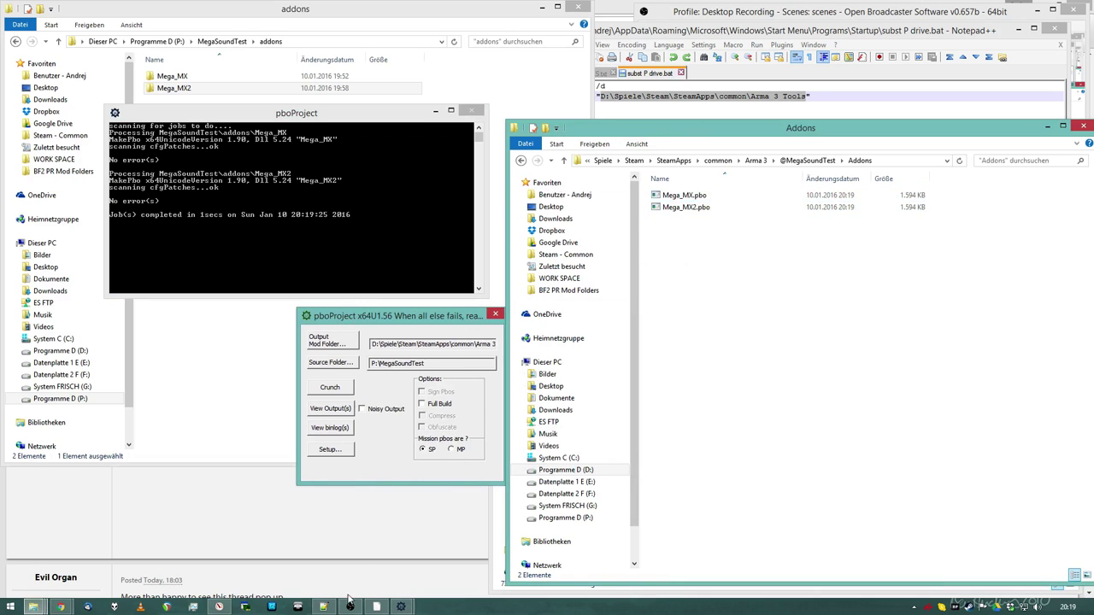